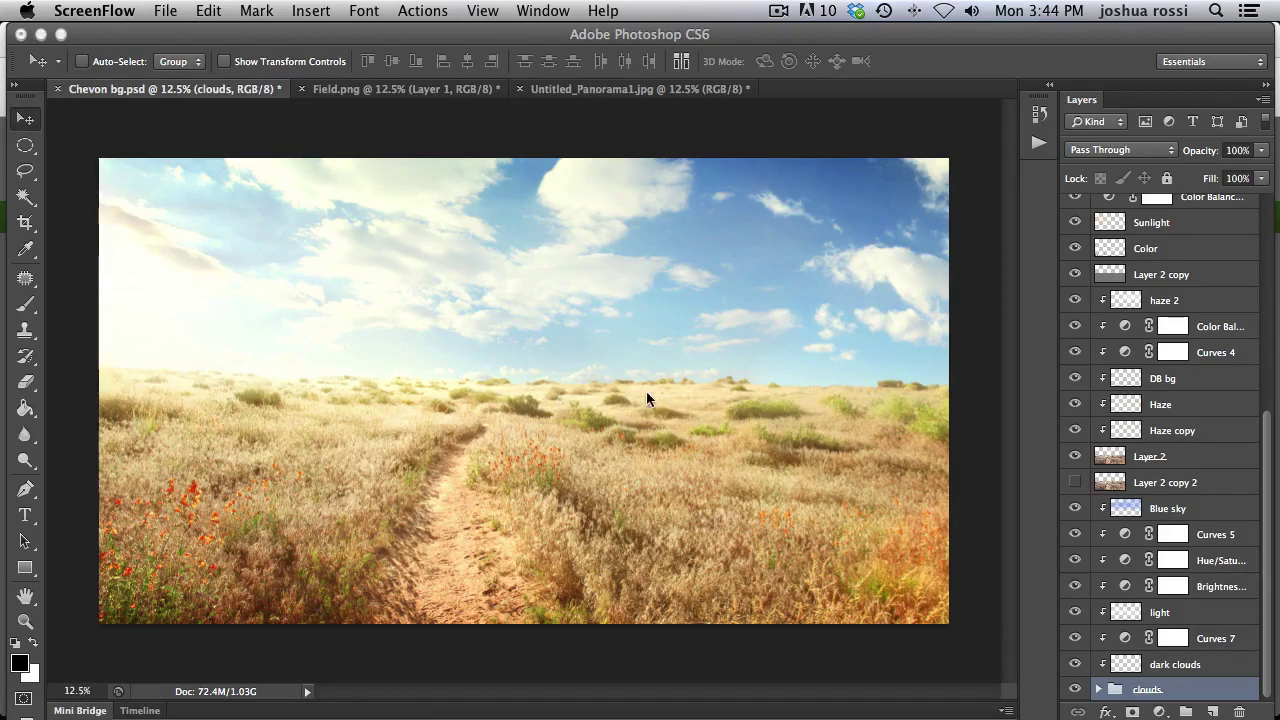
Zoom in and pan across the composite's field horizon, then zoom back out.
{"action": "left_click", "coordinate": [577, 385]}
{"action": "key", "text": "super+equal"}
{"action": "key", "text": "super+equal"}
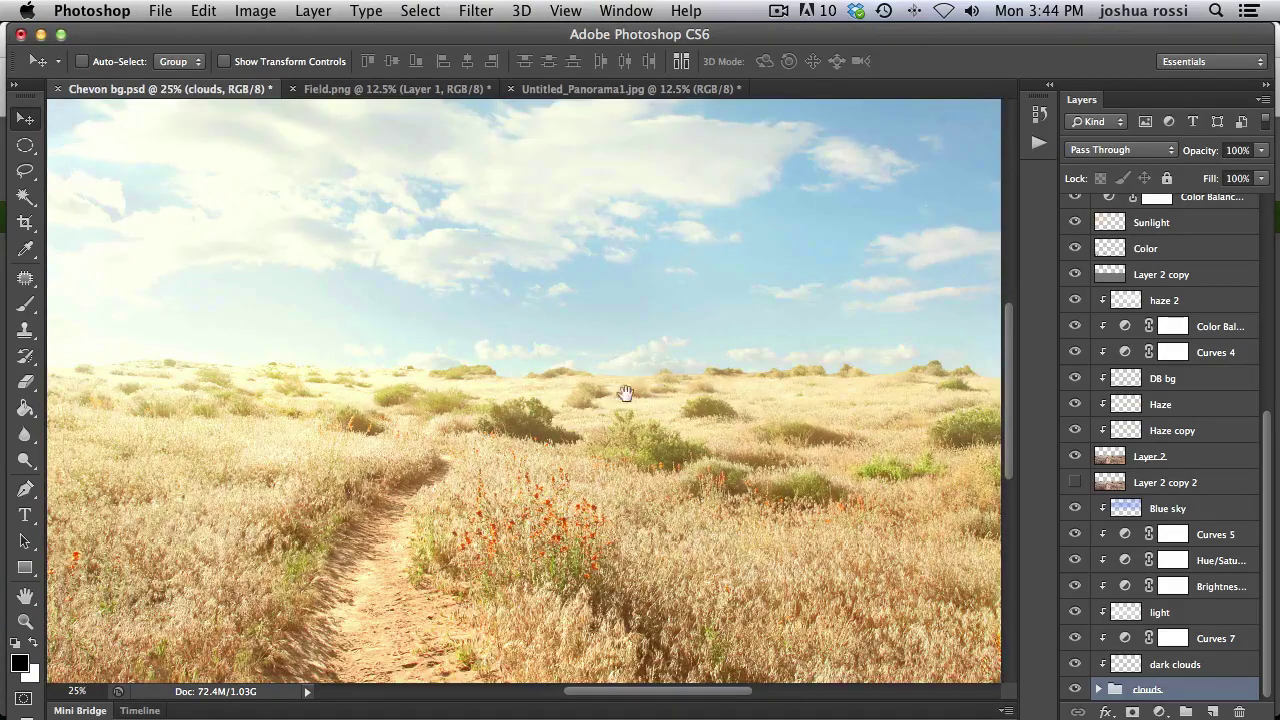
{"action": "left_click_drag", "start_coordinate": [623, 391], "coordinate": [426, 398]}
{"action": "key", "text": "super+minus"}
{"action": "key", "text": "super+minus"}
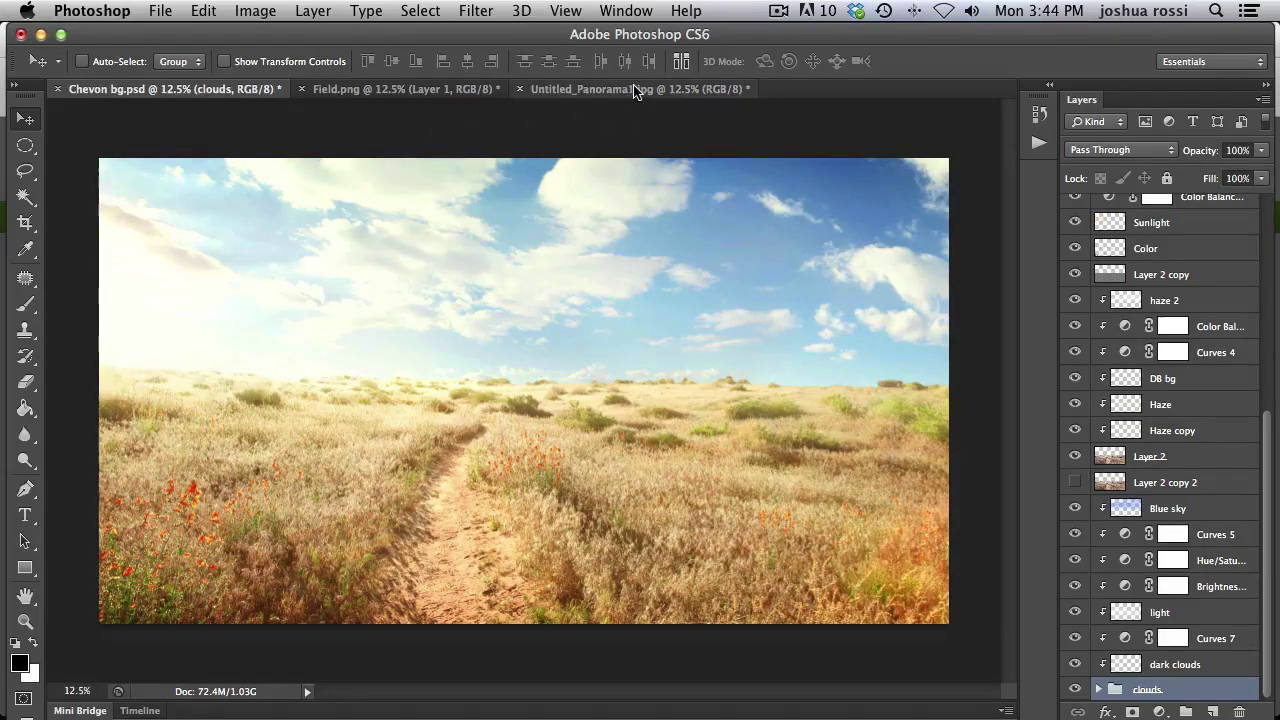
Show Untitled_Panorama1.jpg zoomed in on the grass-to-treeline edge.
{"action": "left_click", "coordinate": [635, 91]}
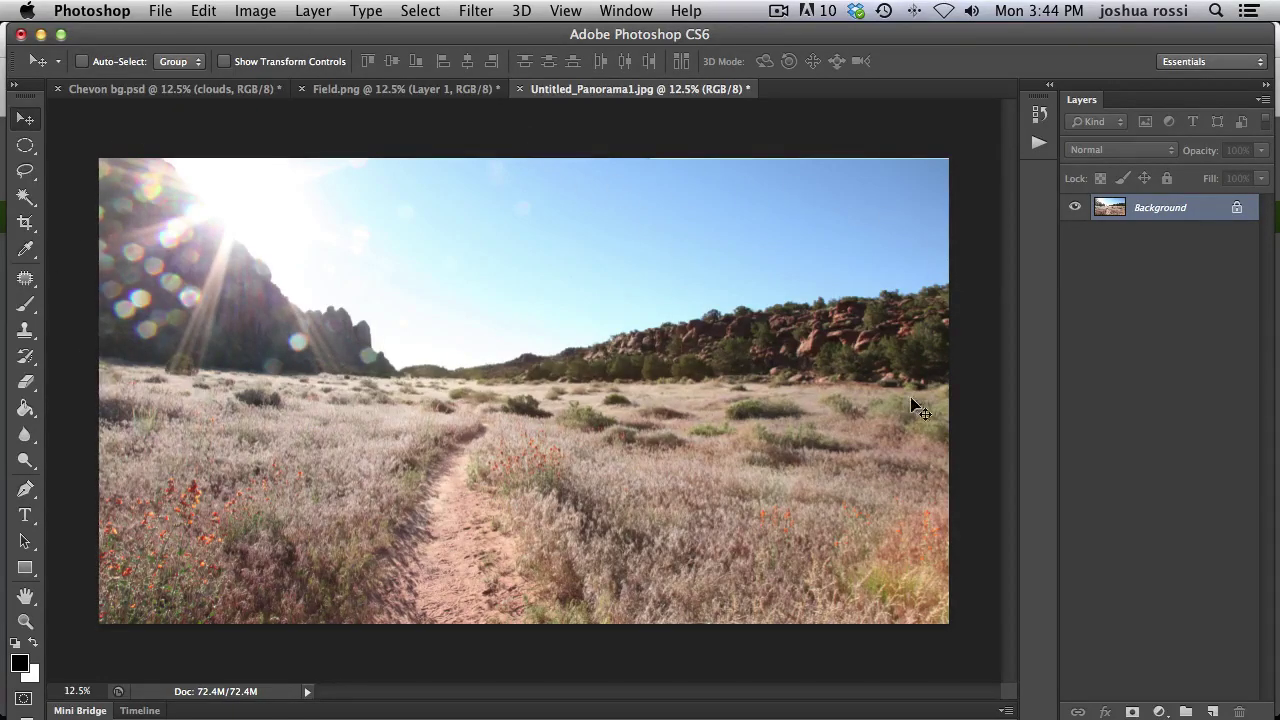
{"action": "key", "text": "super+equal"}
{"action": "key", "text": "super+equal"}
{"action": "scroll", "coordinate": [383, 363], "scroll_direction": "right", "scroll_amount": 3}
{"action": "key", "text": "super+equal"}
{"action": "key", "text": "super+equal"}
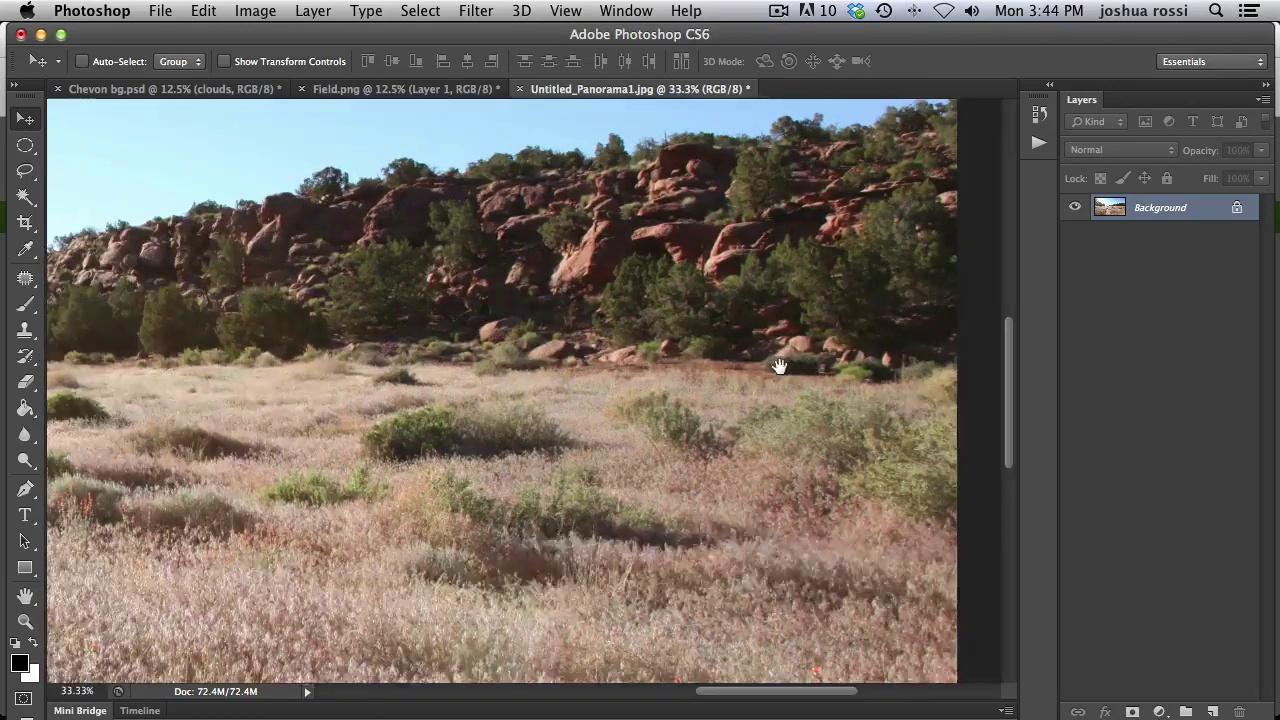
Trace a pen path from the horizon's right end leftward along the treeline and bush outline.
{"action": "key", "text": "p"}
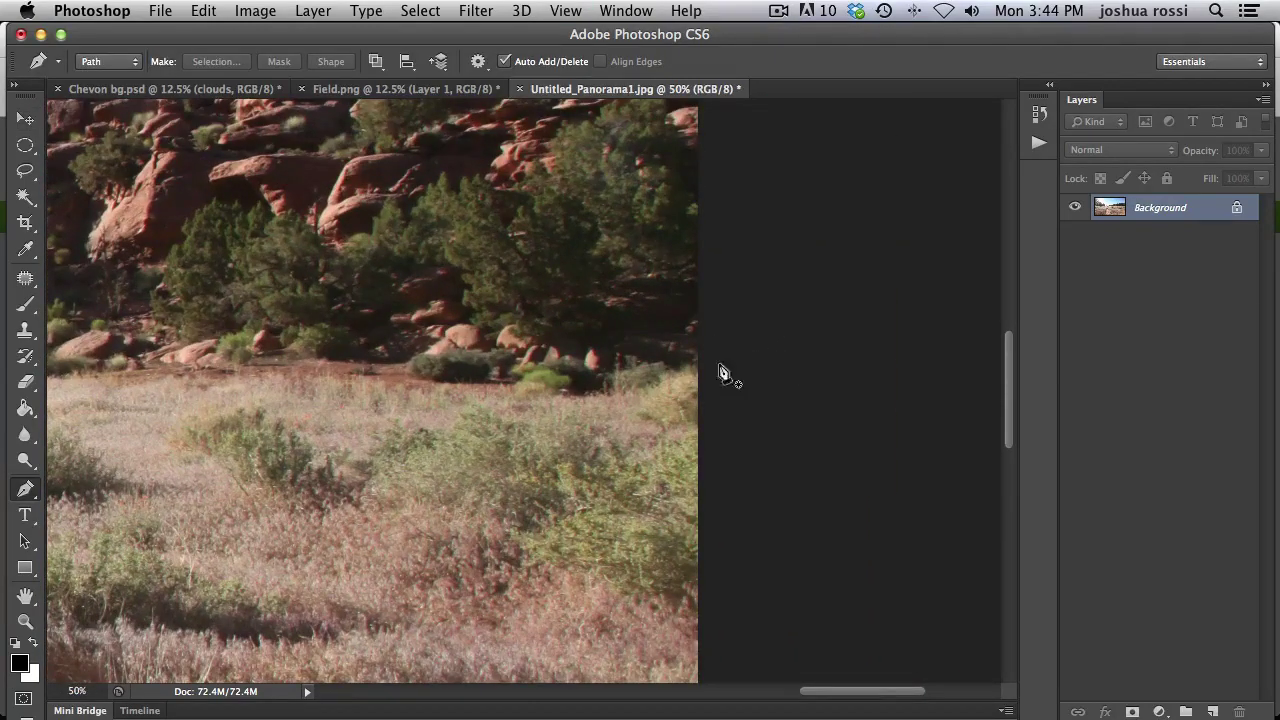
{"action": "scroll", "coordinate": [651, 366], "scroll_direction": "left", "scroll_amount": 3}
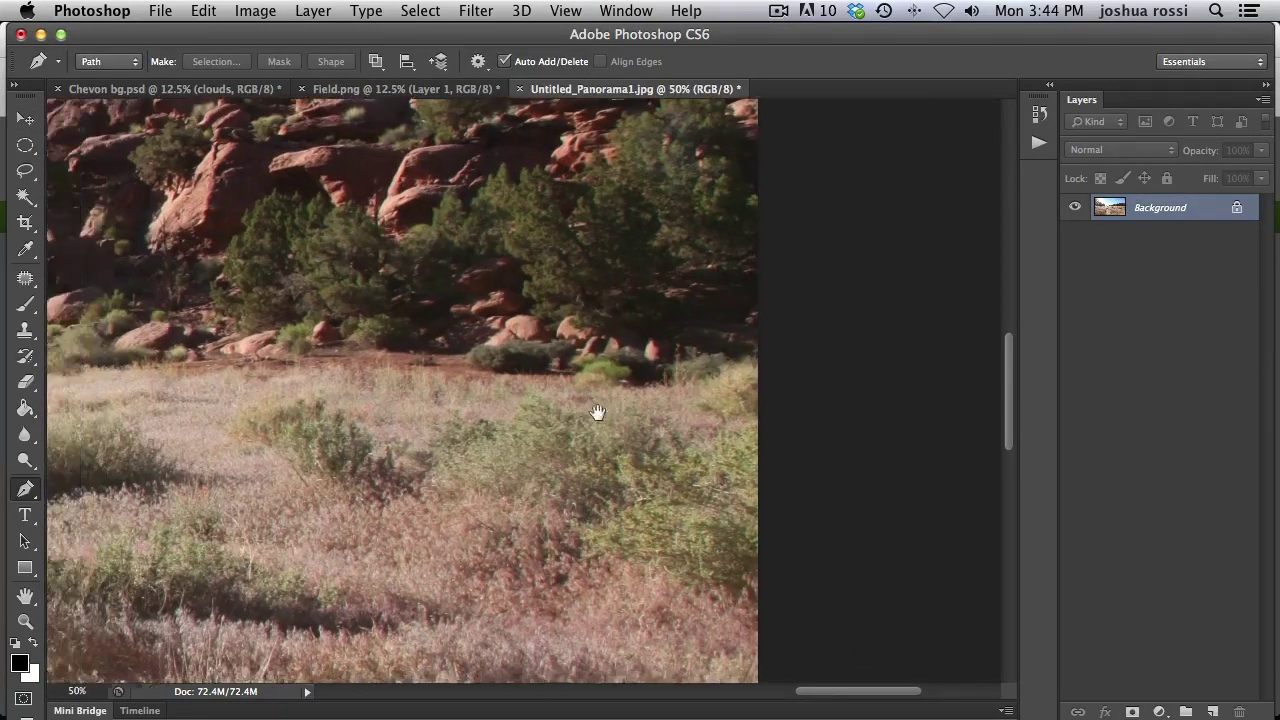
{"action": "left_click", "coordinate": [782, 379]}
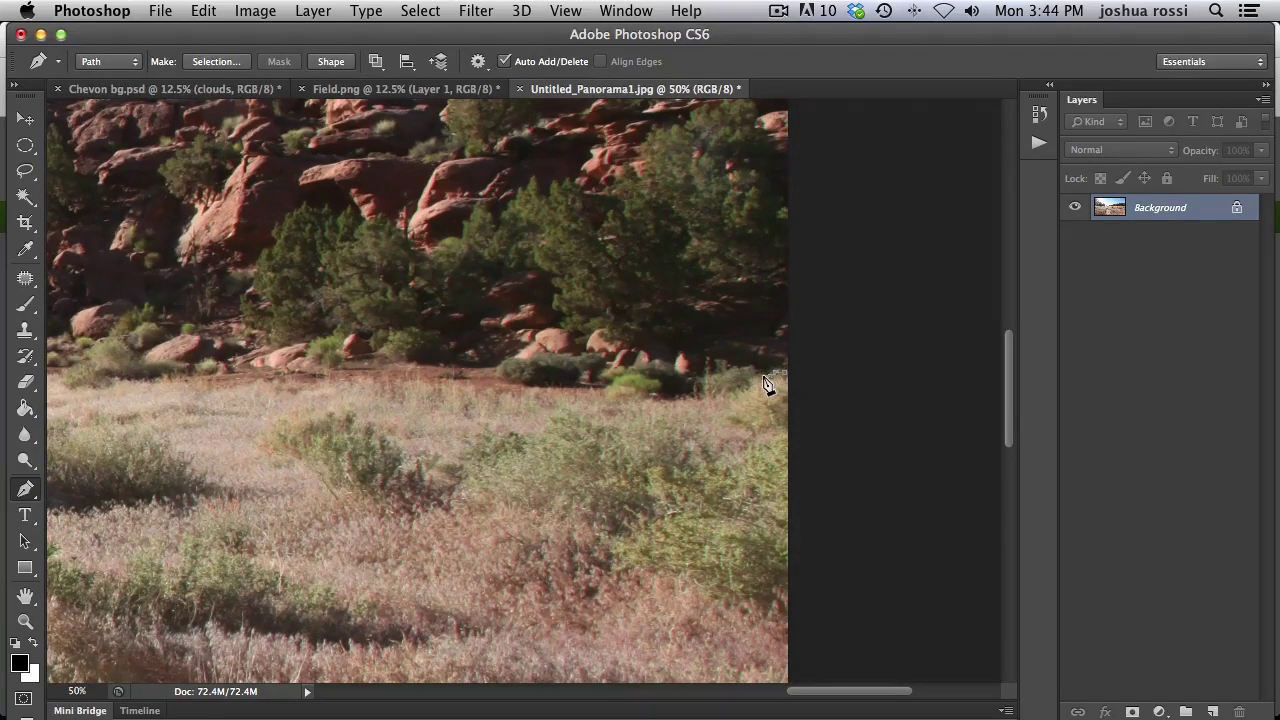
{"action": "left_click", "coordinate": [706, 383]}
{"action": "left_click", "coordinate": [519, 362]}
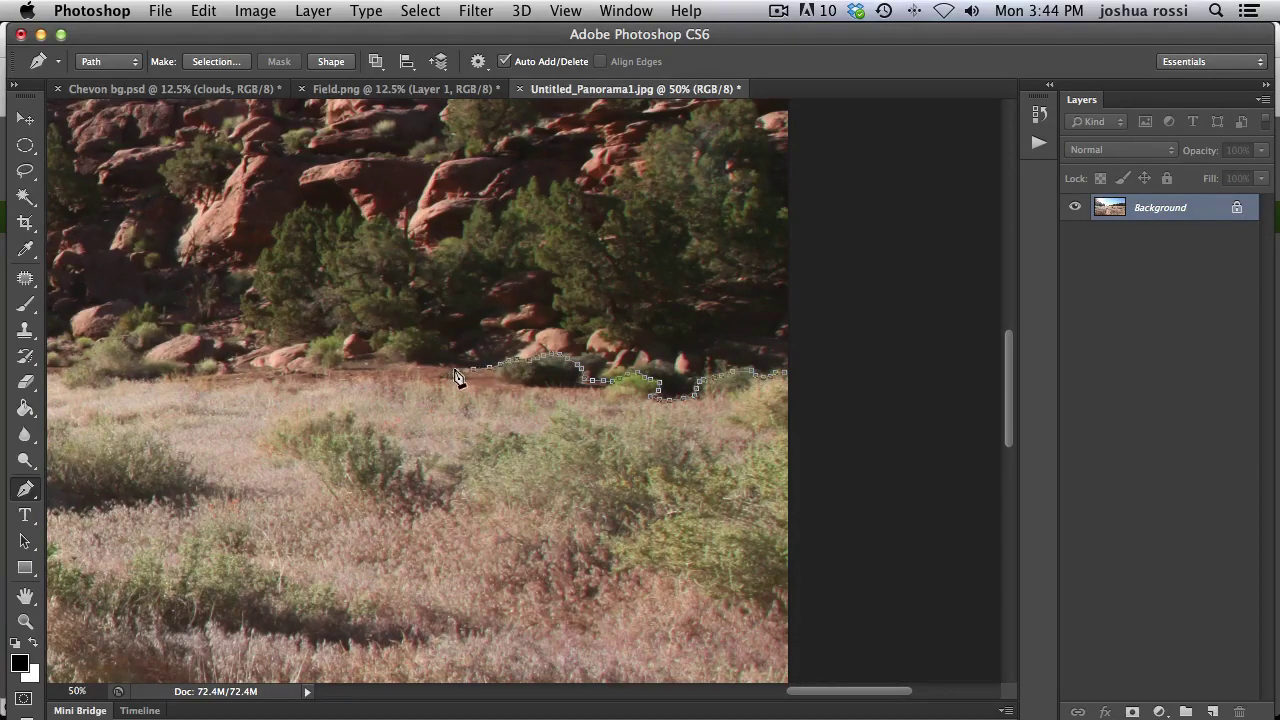
{"action": "left_click", "coordinate": [341, 359]}
{"action": "left_click", "coordinate": [324, 340]}
{"action": "left_click", "coordinate": [260, 356]}
Extend the horizon path further left, finish it, and return to Field.png.
{"action": "left_click_drag", "start_coordinate": [247, 320], "coordinate": [525, 378]}
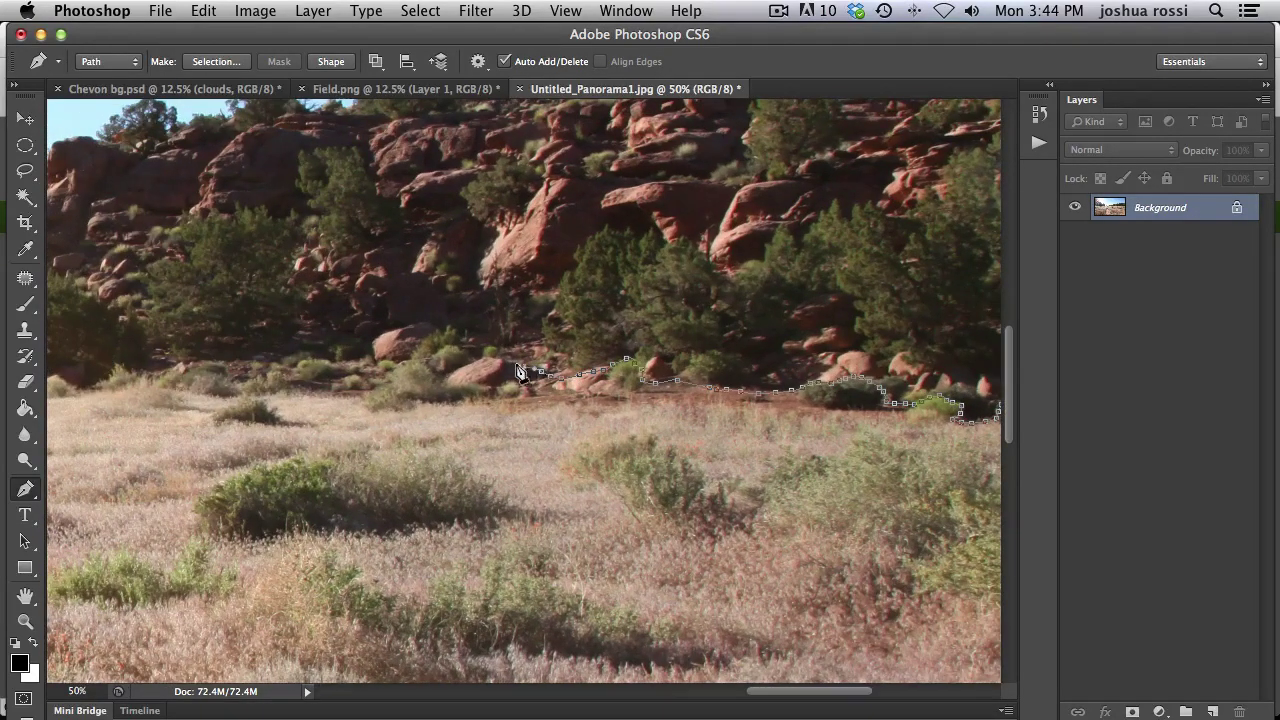
{"action": "left_click", "coordinate": [430, 368]}
{"action": "left_click", "coordinate": [400, 366]}
{"action": "left_click", "coordinate": [333, 374]}
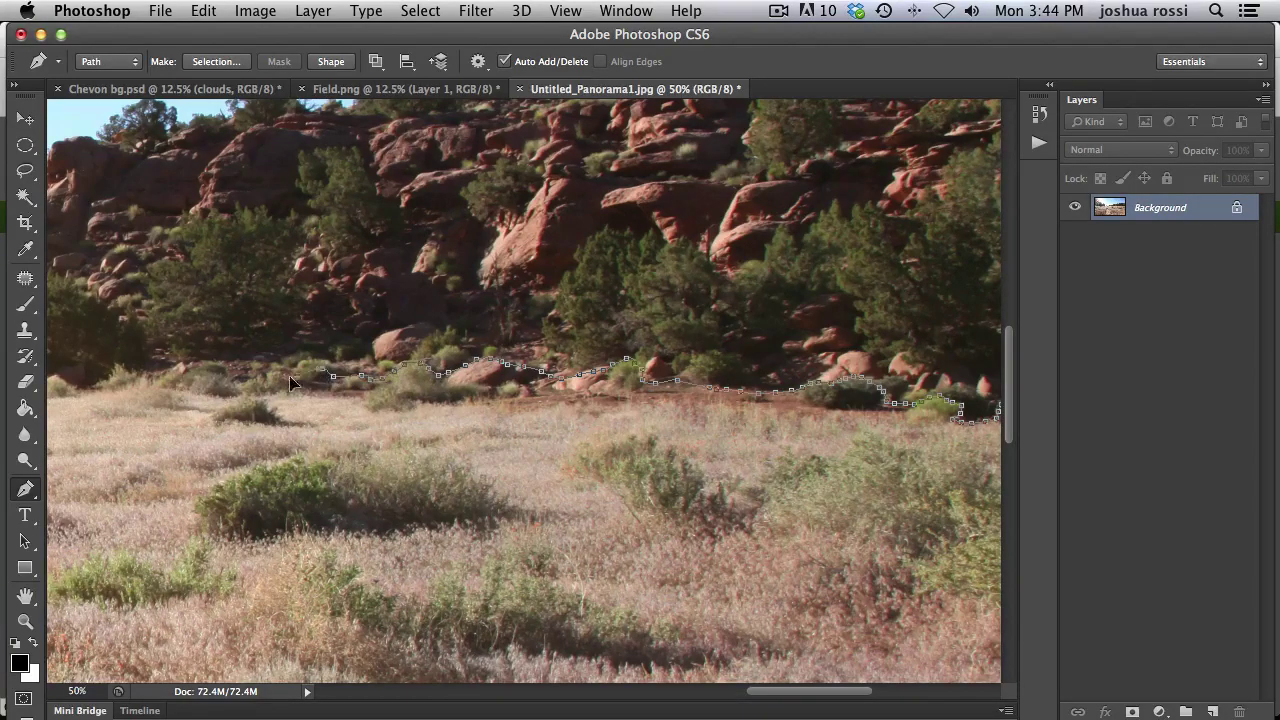
{"action": "left_click", "coordinate": [238, 378]}
{"action": "key", "text": "Escape"}
{"action": "left_click", "coordinate": [420, 89]}
{"action": "key", "text": "super+equal"}
{"action": "key", "text": "super+equal"}
{"action": "key", "text": "super+equal"}
{"action": "key", "text": "super+equal"}
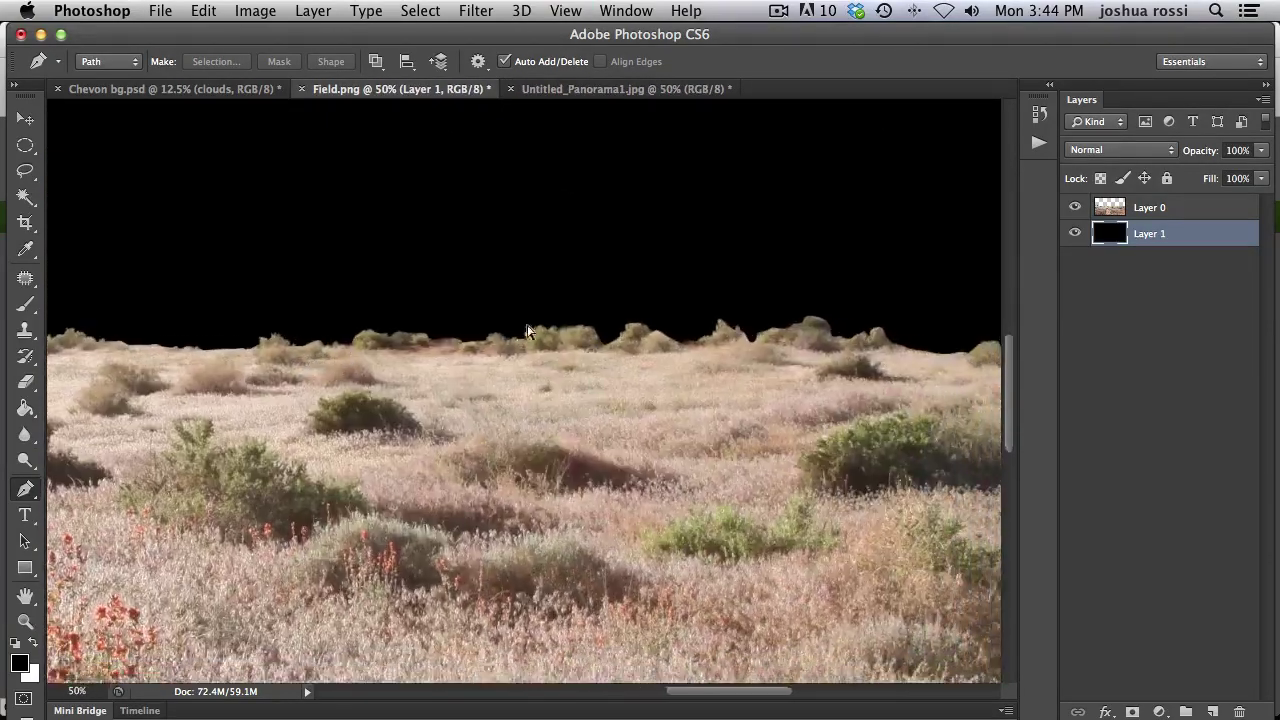
{"action": "key", "text": "super+equal"}
{"action": "key", "text": "super+equal"}
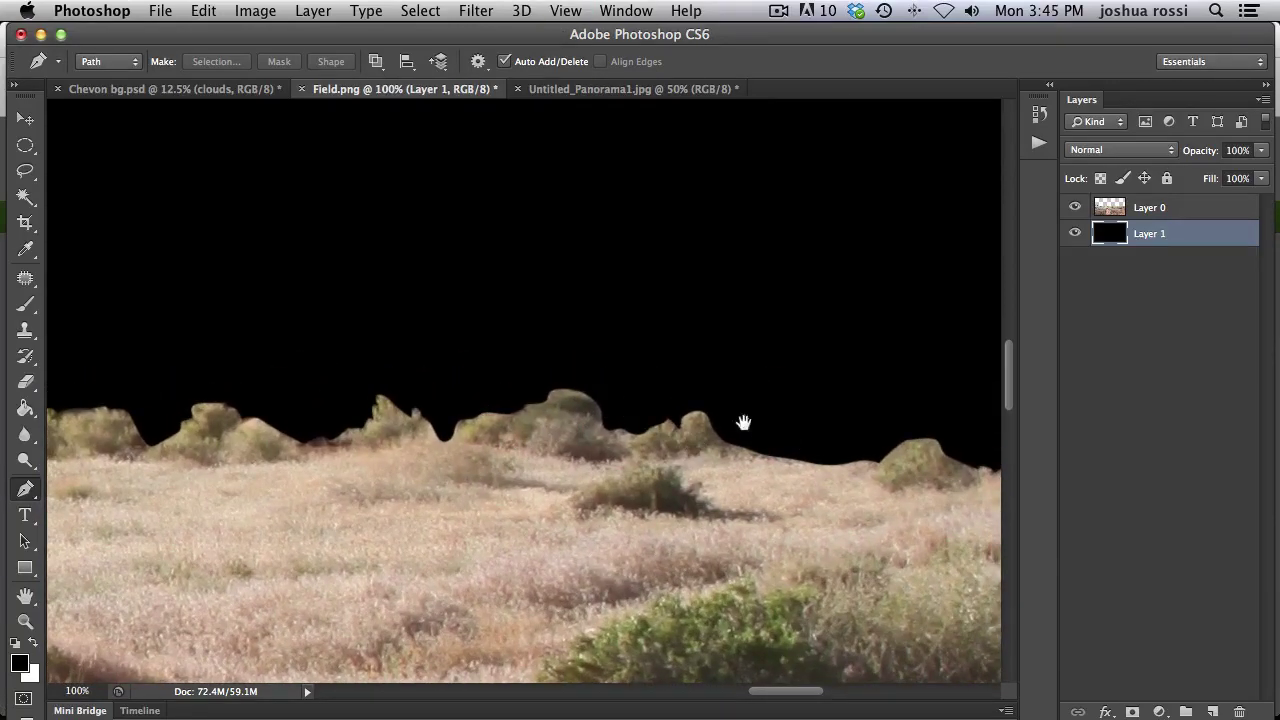
{"action": "left_click_drag", "start_coordinate": [662, 440], "coordinate": [491, 409]}
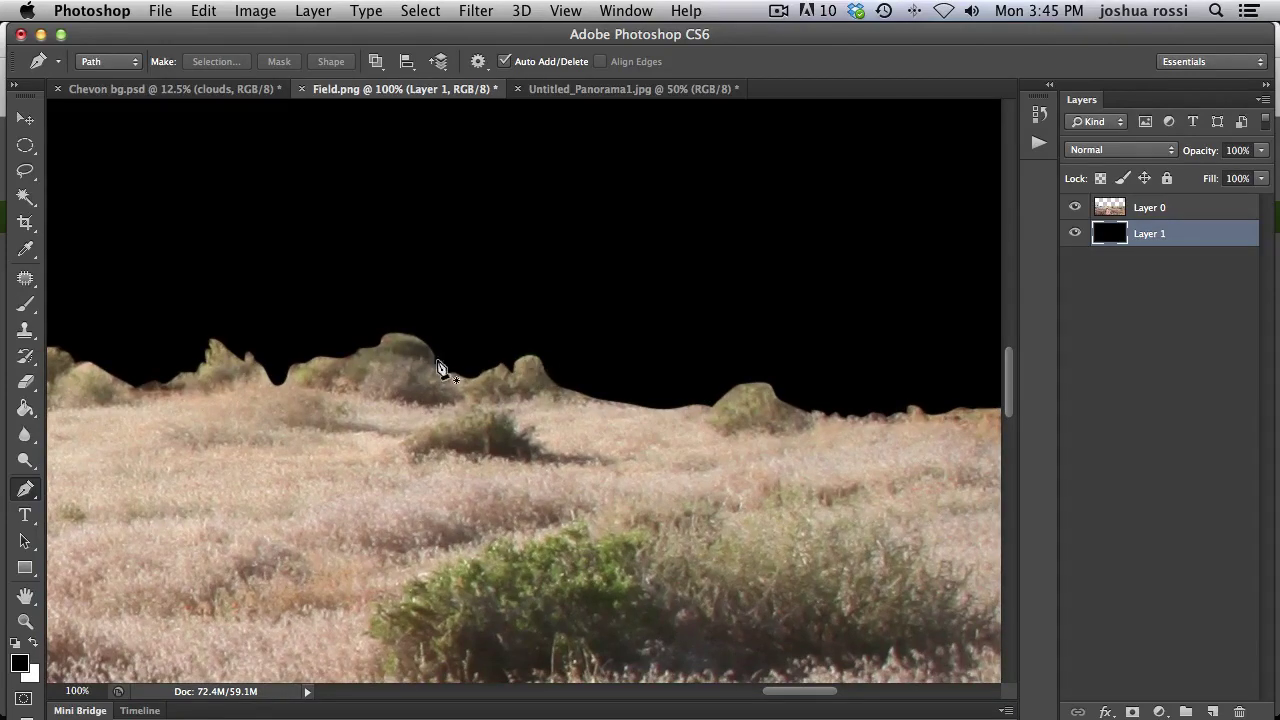
{"action": "left_click_drag", "start_coordinate": [292, 407], "coordinate": [563, 400]}
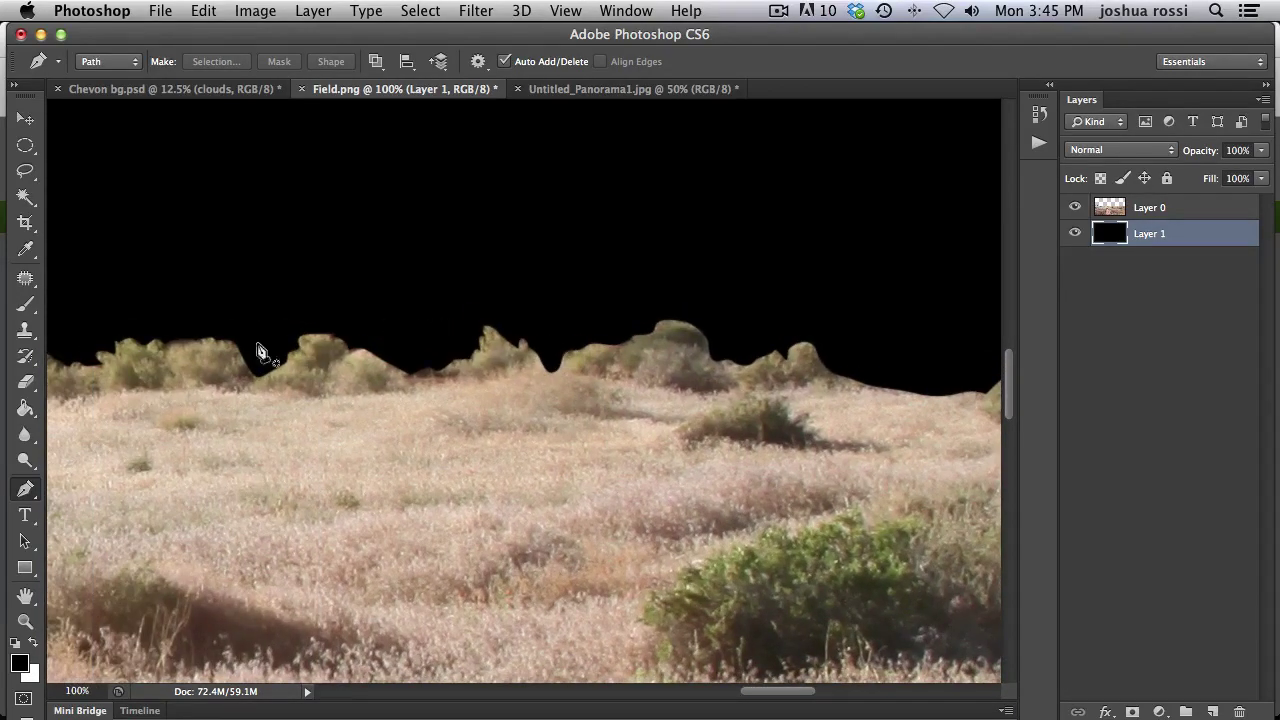
{"action": "key", "text": "super+minus"}
{"action": "key", "text": "super+minus"}
{"action": "key", "text": "super+minus"}
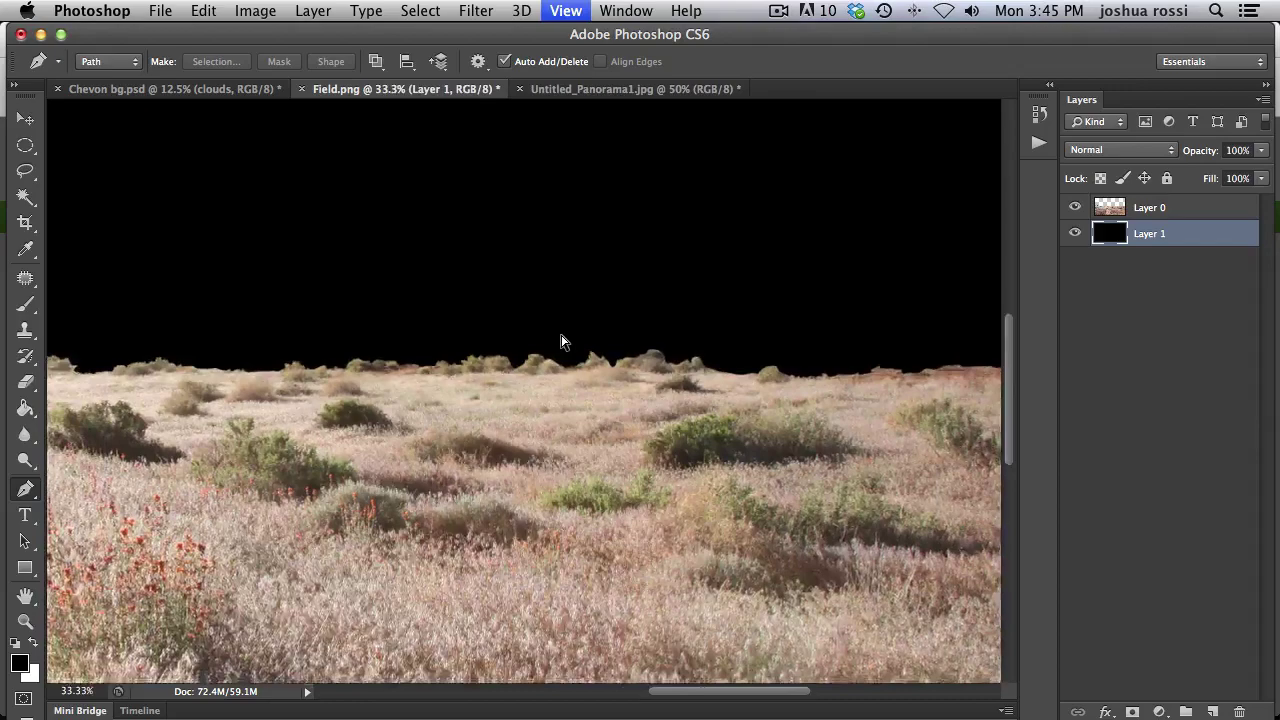
{"action": "key", "text": "super+plus"}
{"action": "key", "text": "super+minus"}
{"action": "key", "text": "super+plus"}
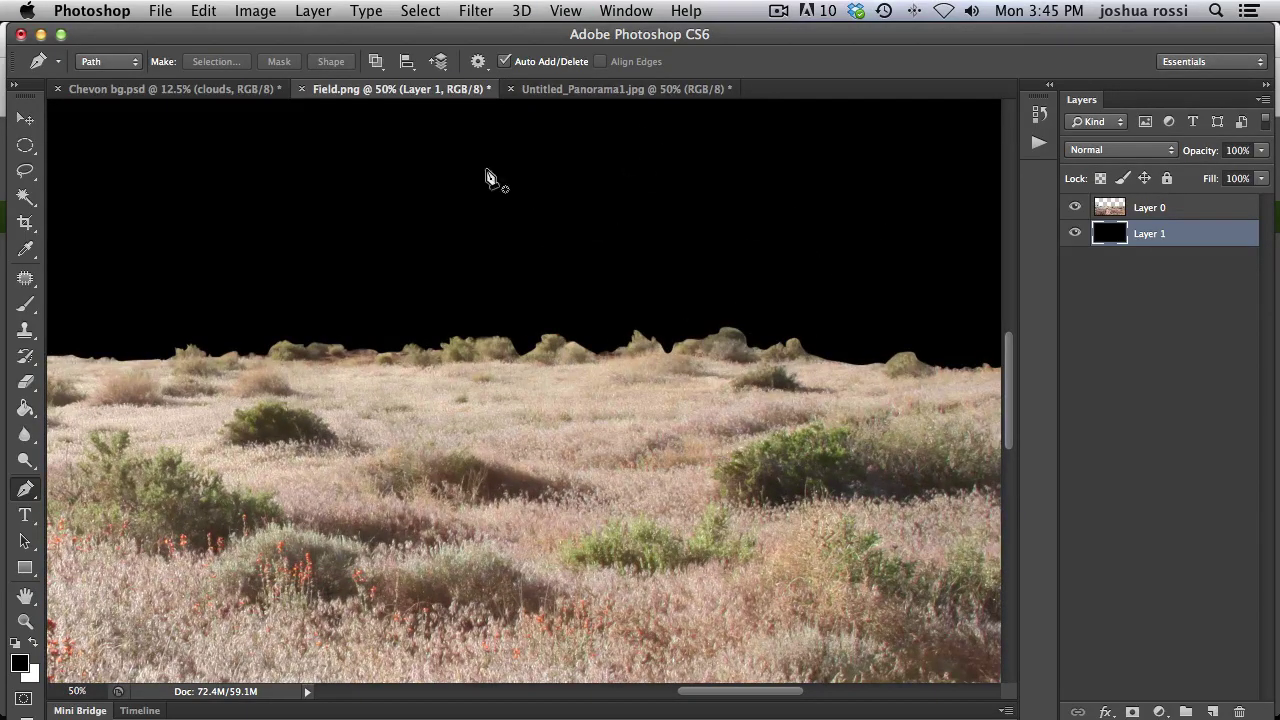
Switch to the Eraser and shrink it to 90 px.
{"action": "key", "text": "e"}
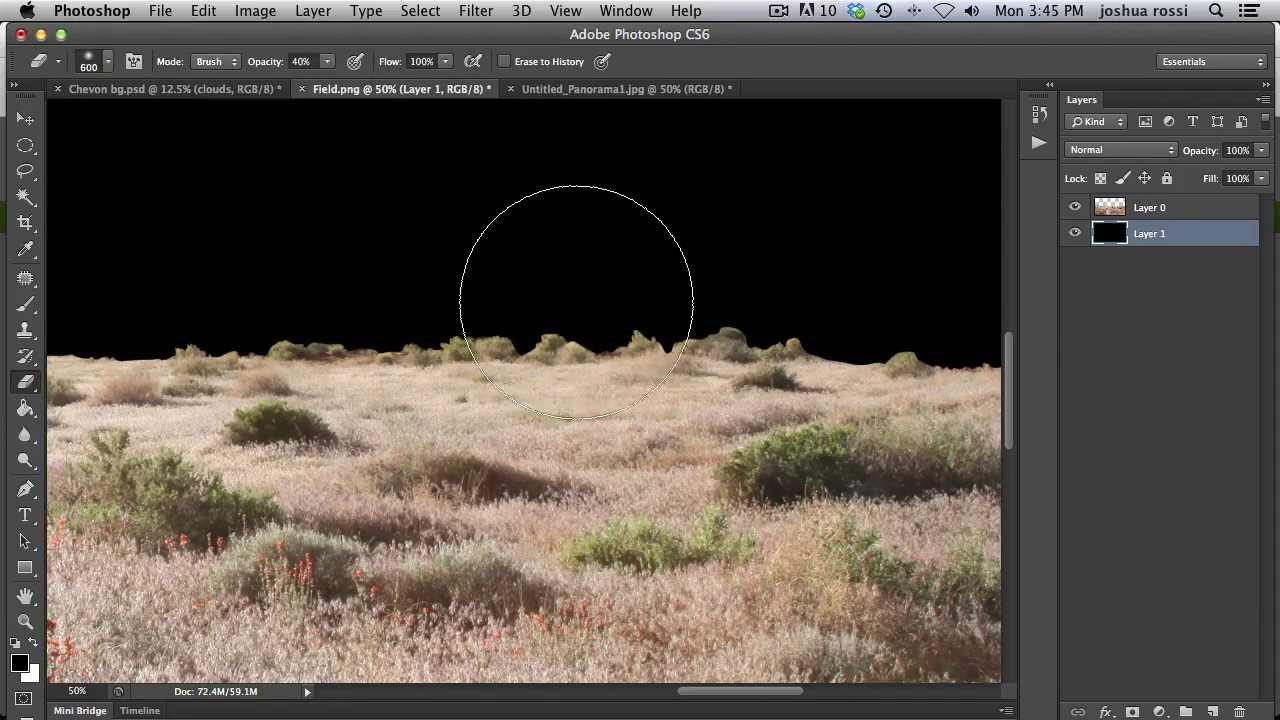
{"action": "key", "text": "bracketleft"}
{"action": "key", "text": "bracketleft"}
{"action": "key", "text": "bracketleft"}
{"action": "key", "text": "bracketleft"}
{"action": "key", "text": "bracketleft"}
{"action": "key", "text": "bracketleft"}
{"action": "key", "text": "bracketleft"}
{"action": "key", "text": "bracketleft"}
{"action": "key", "text": "bracketleft"}
{"action": "key", "text": "bracketleft"}
{"action": "key", "text": "bracketleft"}
{"action": "key", "text": "bracketleft"}
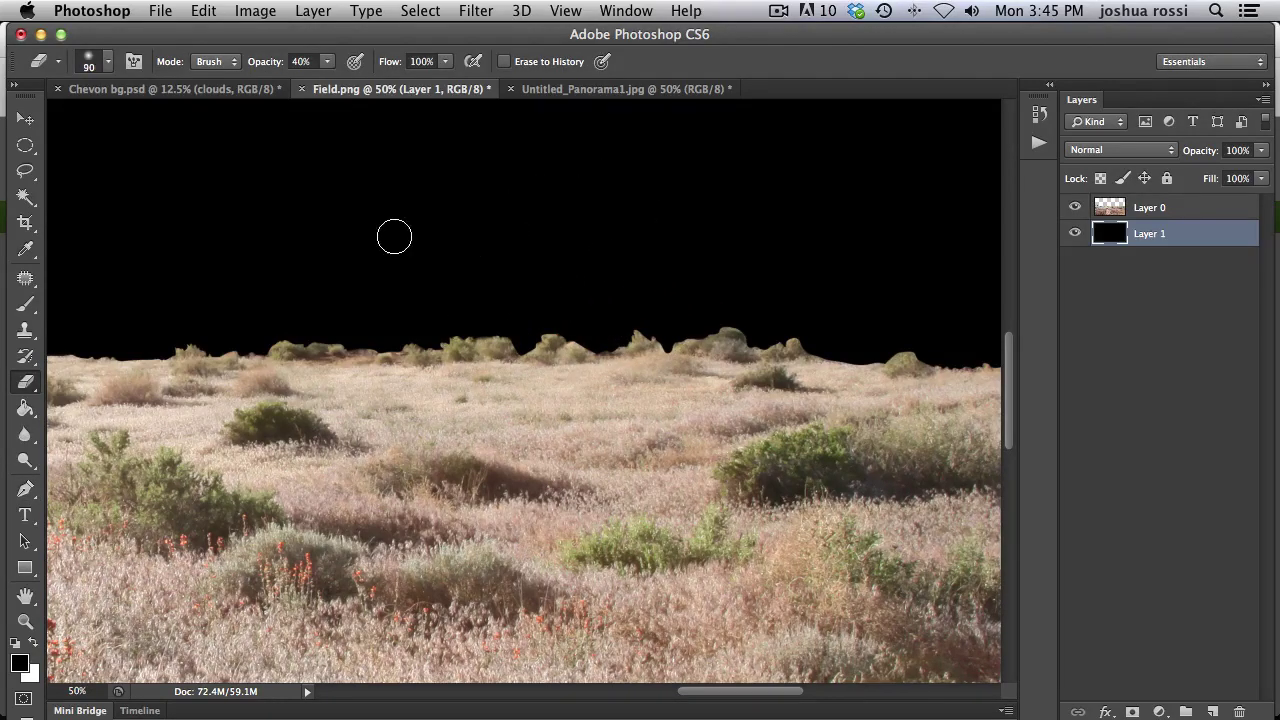
{"action": "left_click_drag", "start_coordinate": [249, 316], "coordinate": [416, 309]}
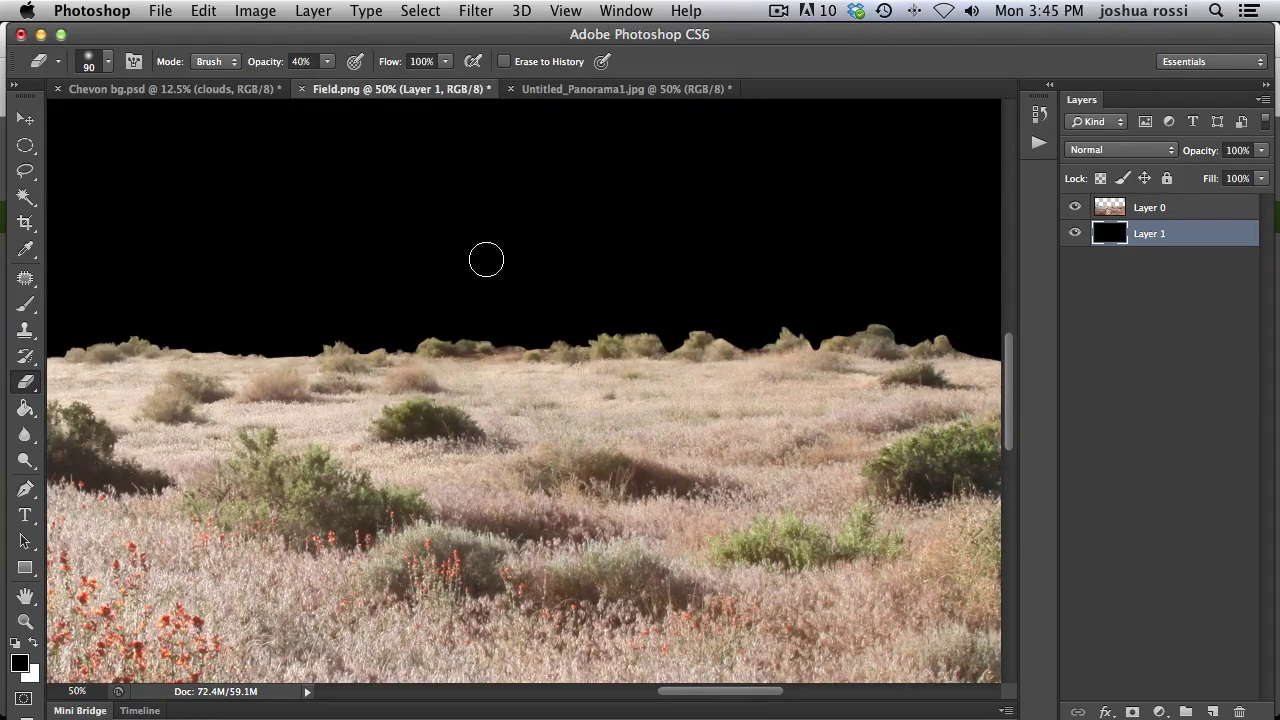
{"action": "left_click_drag", "start_coordinate": [738, 294], "coordinate": [568, 311]}
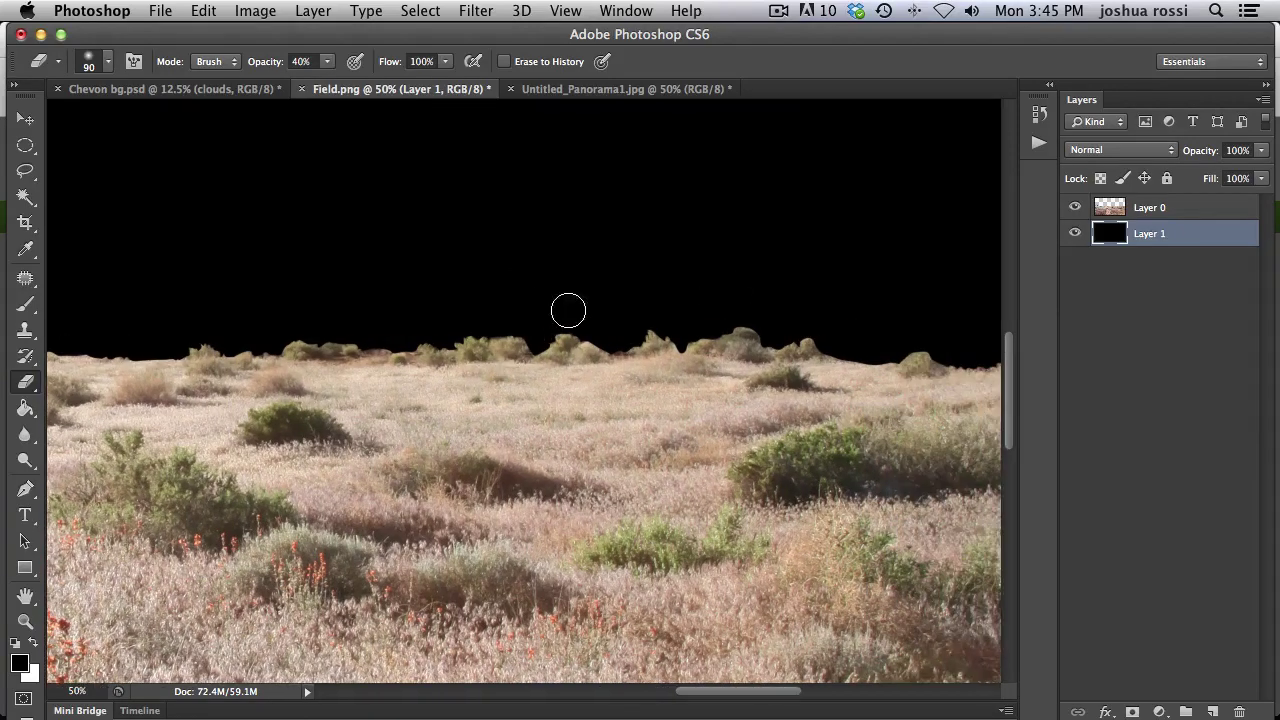
Give the eraser the tree-silhouette brush tip at 100 px and 40% opacity.
{"action": "left_click", "coordinate": [110, 62]}
{"action": "left_click_drag", "start_coordinate": [333, 189], "coordinate": [324, 411]}
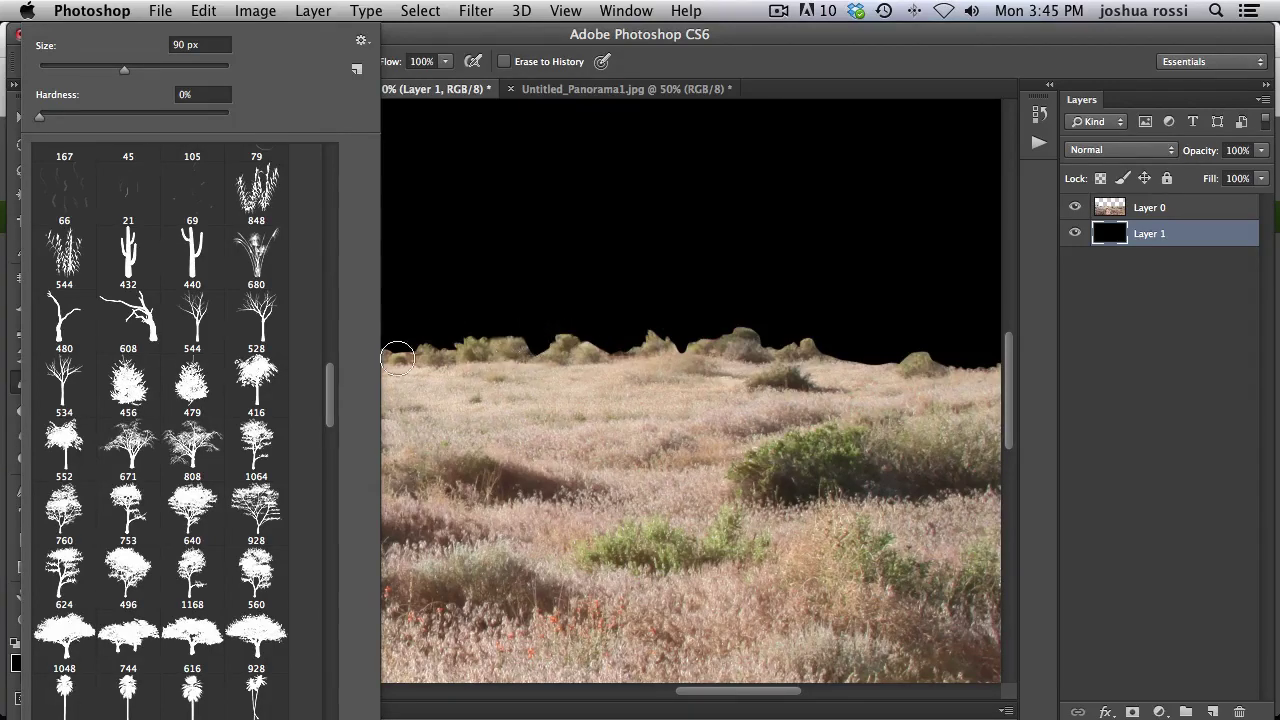
{"action": "scroll", "coordinate": [329, 397], "scroll_direction": "down", "scroll_amount": 3}
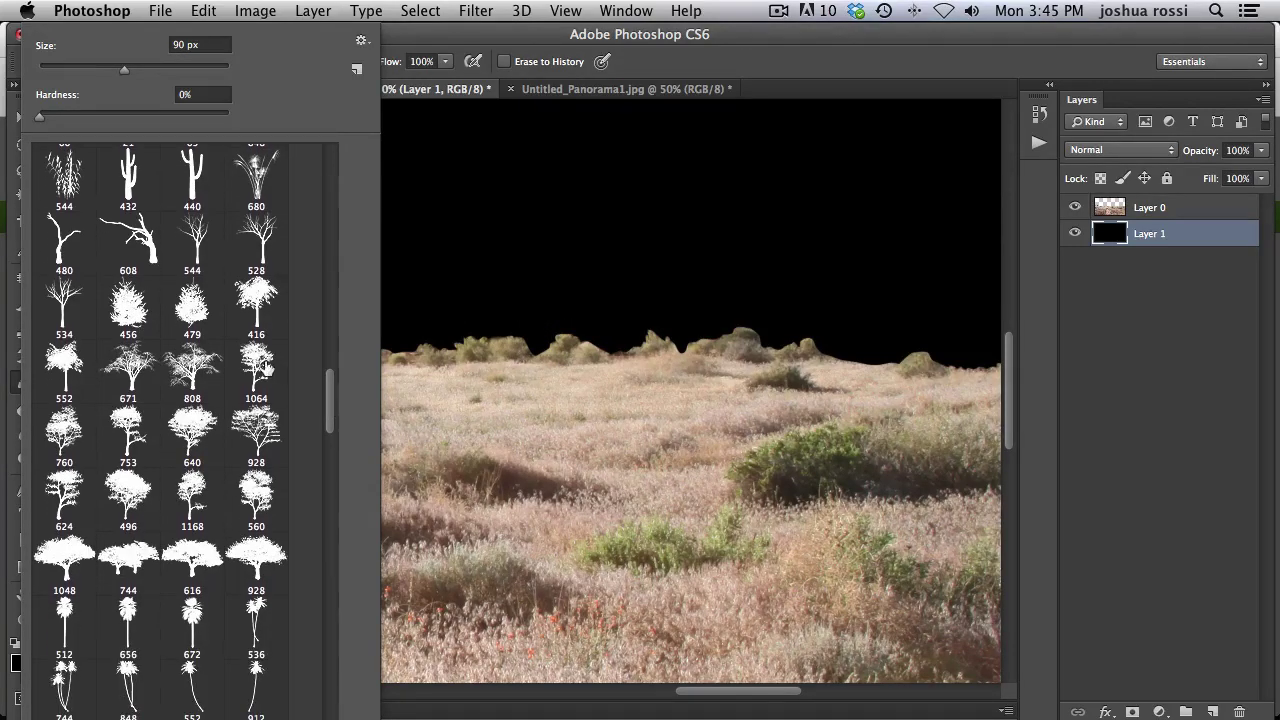
{"action": "double_click", "coordinate": [257, 372]}
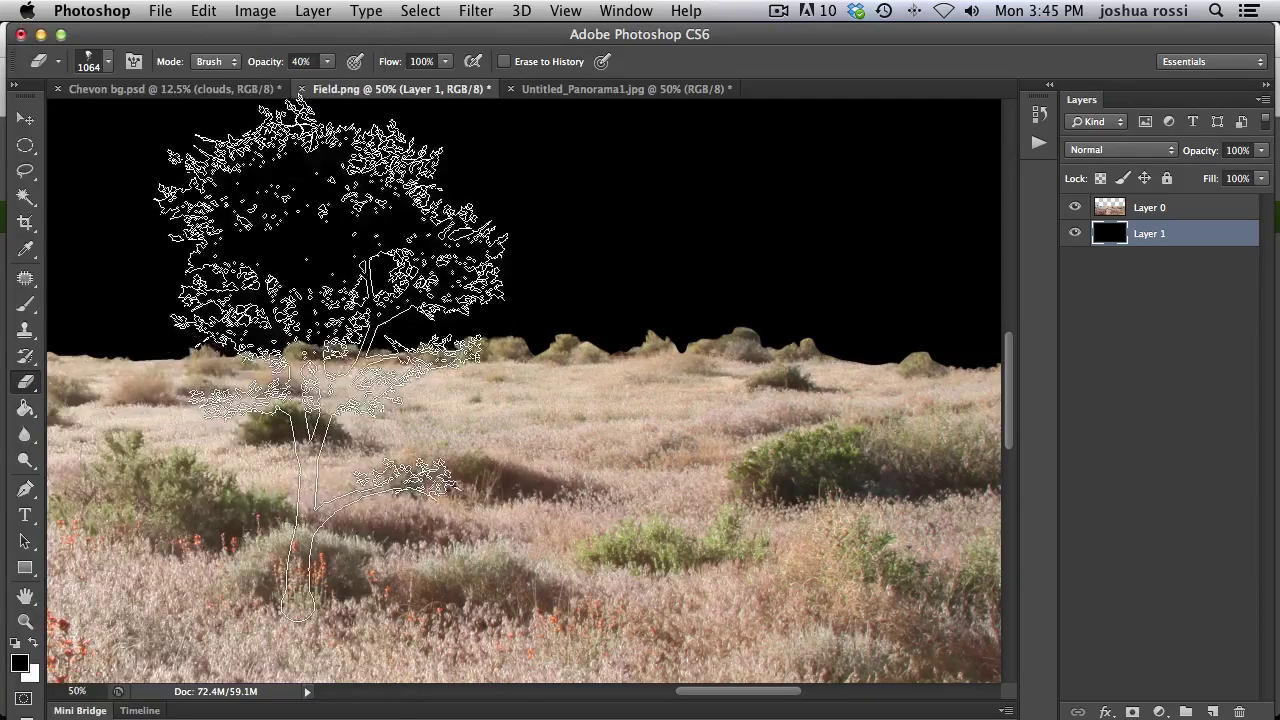
{"action": "key", "text": "bracketleft"}
{"action": "key", "text": "bracketleft"}
{"action": "key", "text": "bracketleft"}
{"action": "key", "text": "bracketleft"}
{"action": "key", "text": "bracketleft"}
{"action": "key", "text": "bracketleft"}
{"action": "key", "text": "bracketleft"}
{"action": "key", "text": "bracketleft"}
{"action": "key", "text": "bracketleft"}
{"action": "key", "text": "bracketleft"}
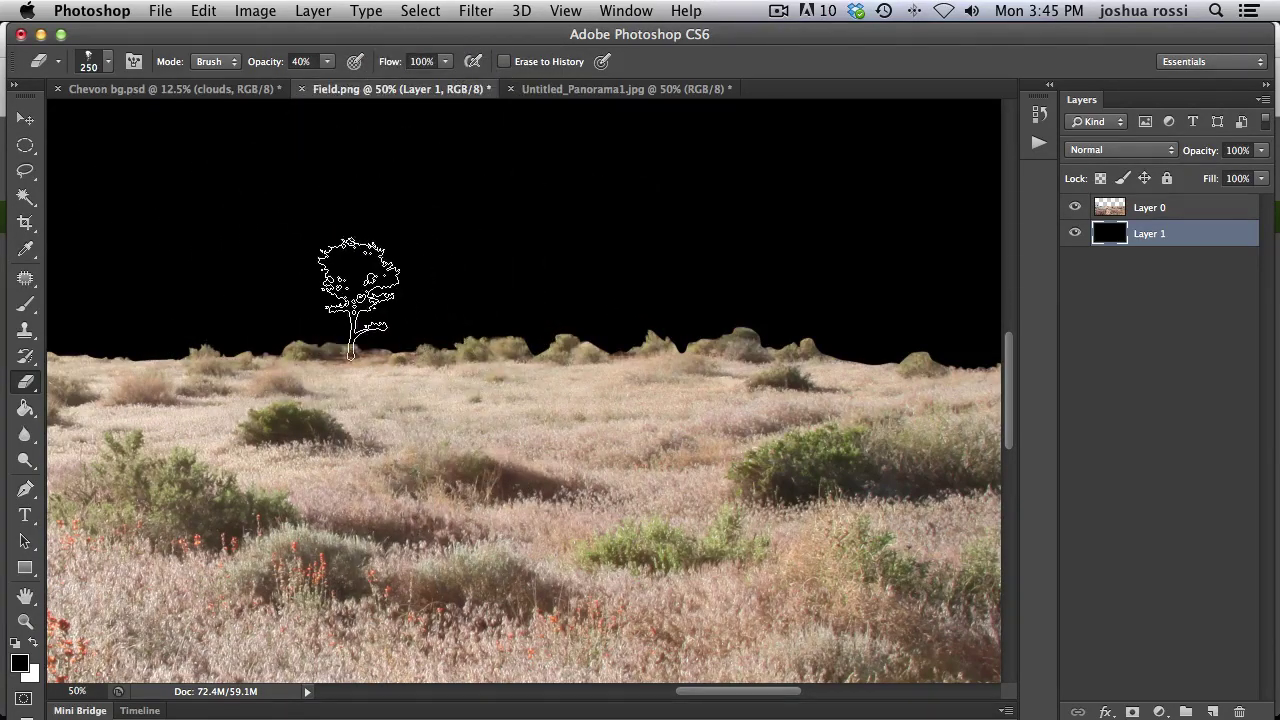
{"action": "key", "text": "bracketleft"}
{"action": "key", "text": "bracketleft"}
{"action": "key", "text": "bracketleft"}
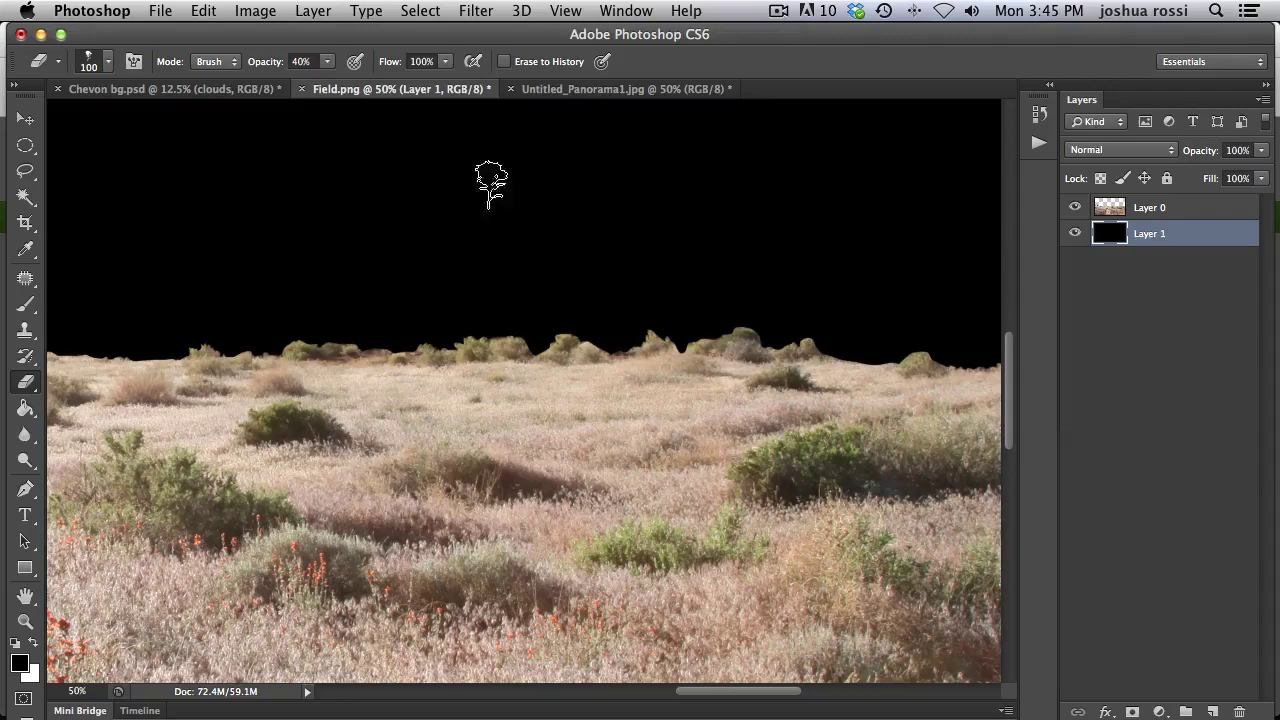
{"action": "left_click", "coordinate": [628, 11]}
Rotate the tree-shaped eraser tip to -169° in the Brush settings.
{"action": "left_click", "coordinate": [688, 188]}
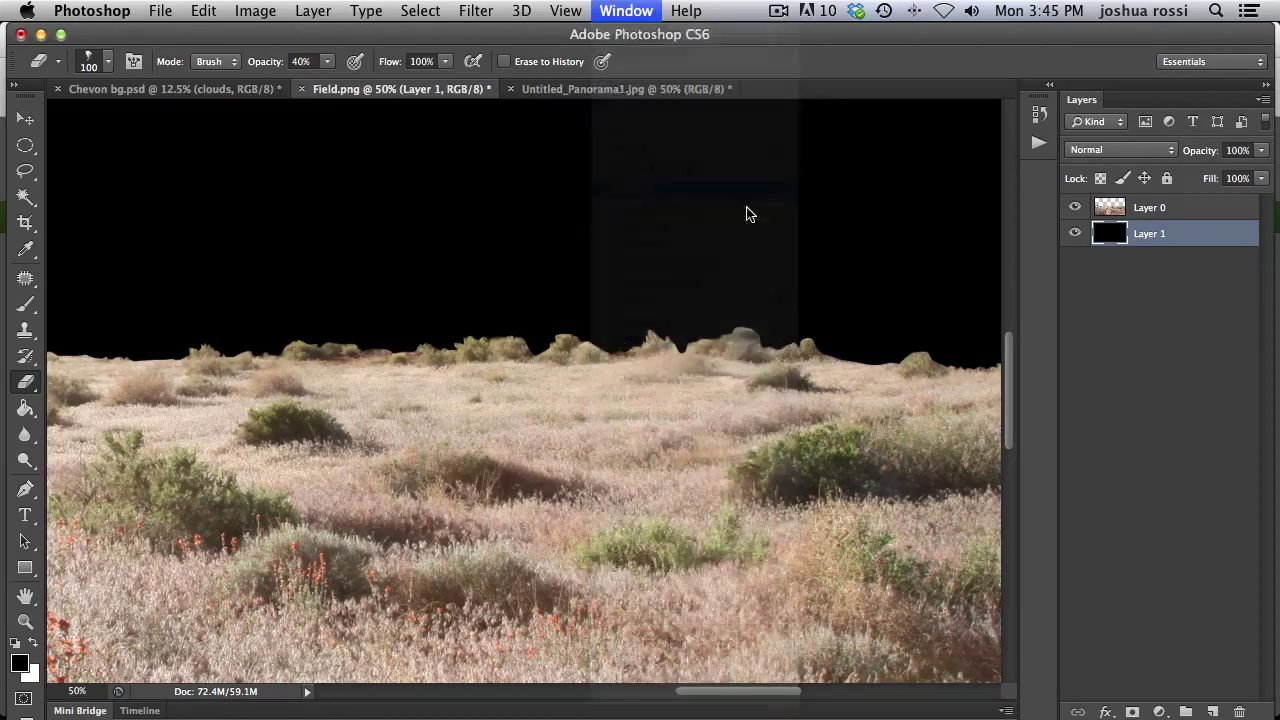
{"action": "mouse_move", "coordinate": [433, 380]}
{"action": "left_mouse_down"}
{"action": "mouse_move", "coordinate": [395, 418]}
{"action": "mouse_move", "coordinate": [403, 408]}
{"action": "mouse_move", "coordinate": [377, 375]}
{"action": "left_mouse_up"}
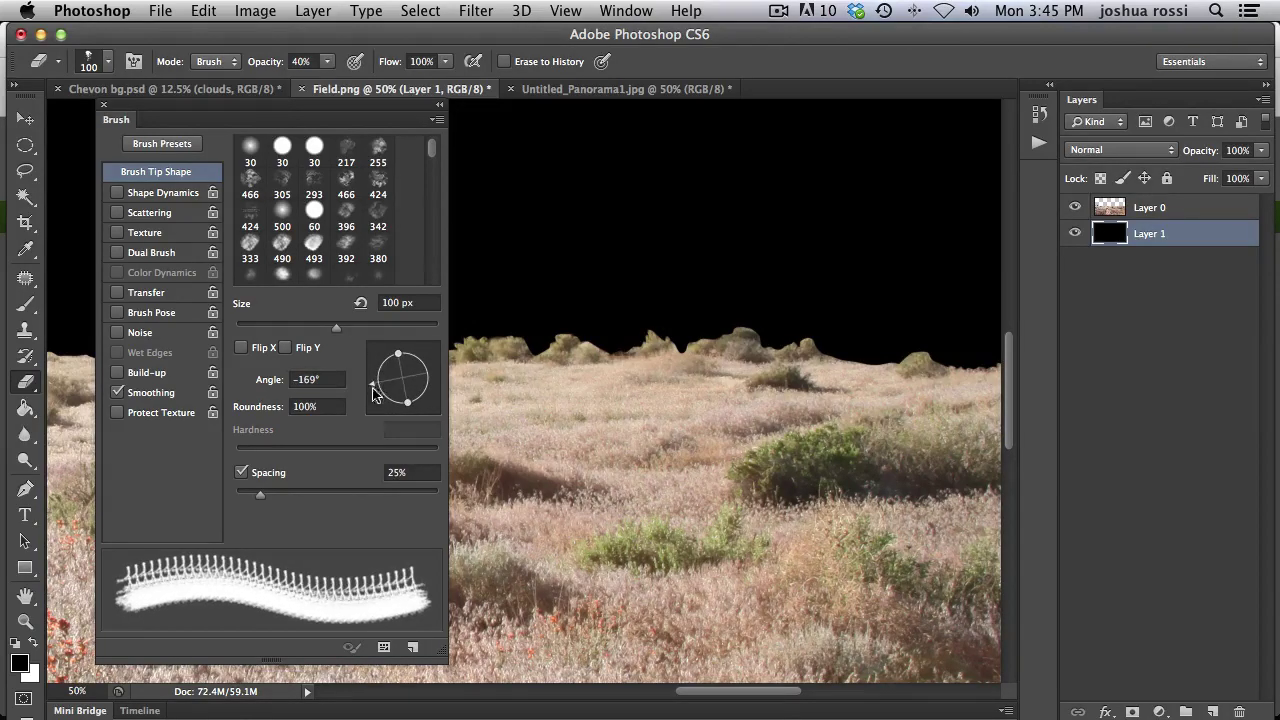
Return to the Eraser, hide the Brush panel, and reframe the horizon at 100% zoom.
{"action": "key", "text": "p"}
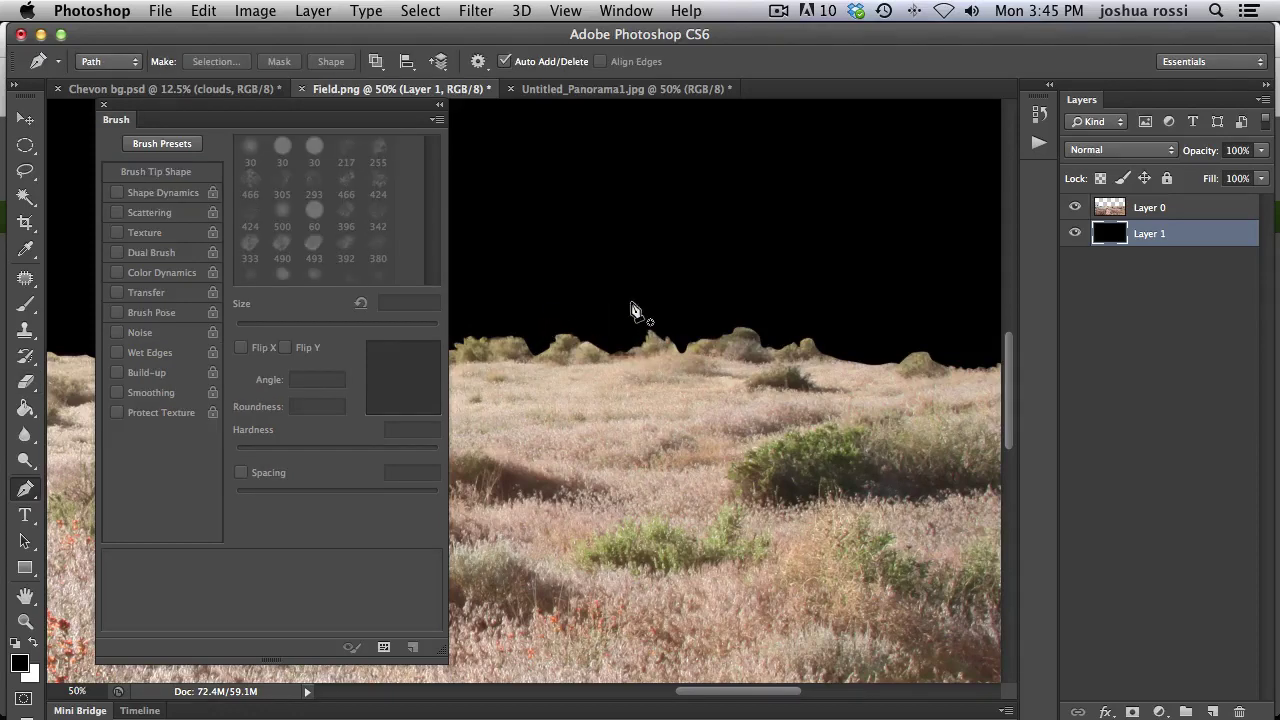
{"action": "key", "text": "e"}
{"action": "key", "text": "F5"}
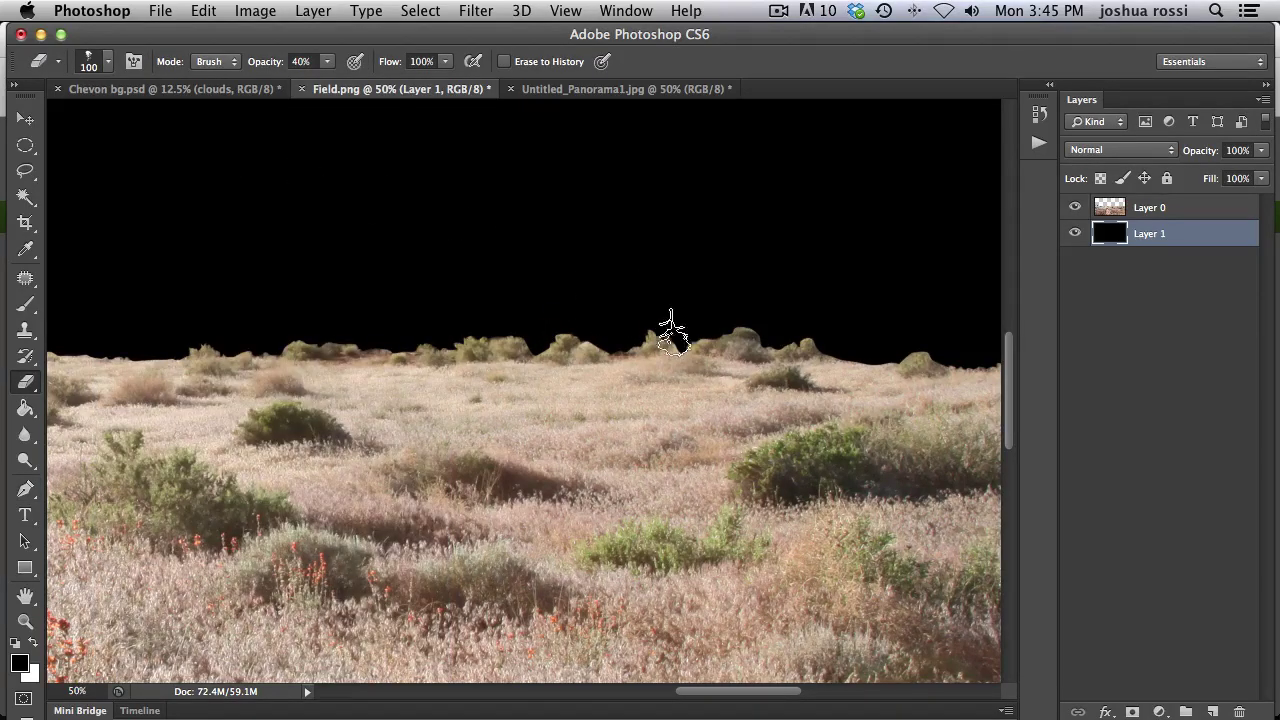
{"action": "key", "text": "super+plus"}
{"action": "key", "text": "super+plus"}
{"action": "key", "text": "super+plus"}
{"action": "key", "text": "super+minus"}
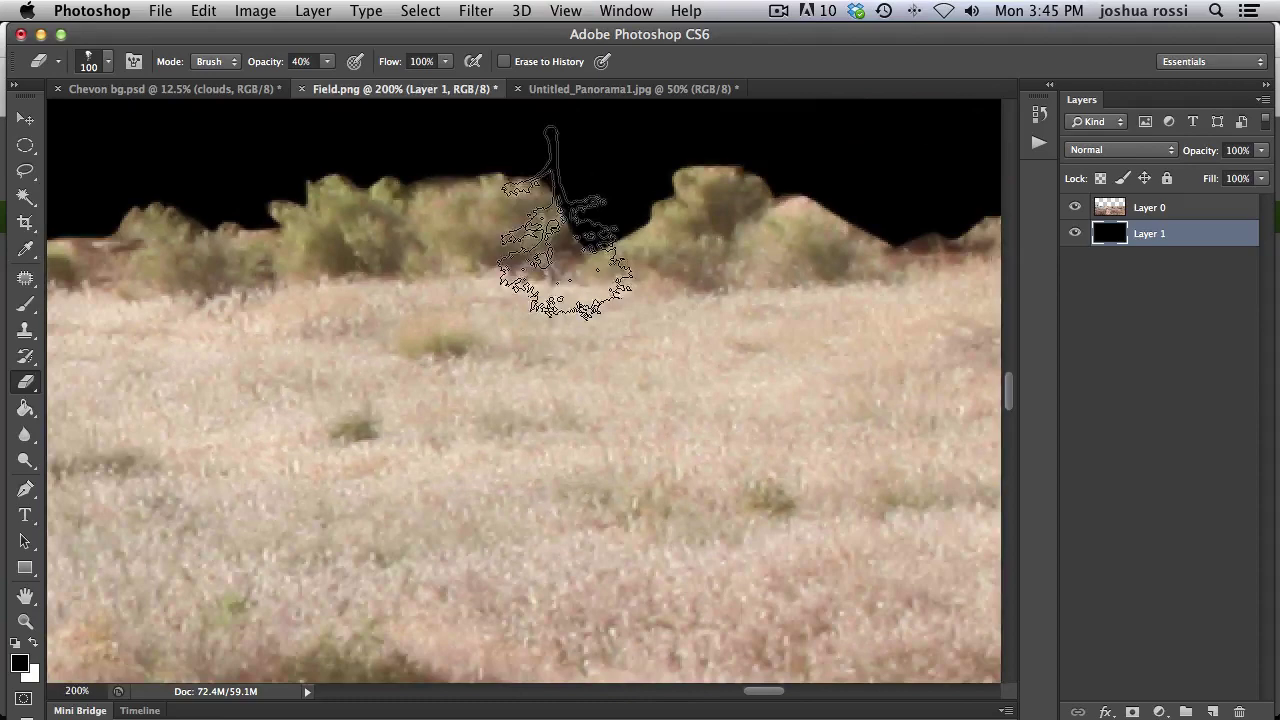
{"action": "left_click_drag", "start_coordinate": [571, 271], "coordinate": [422, 349]}
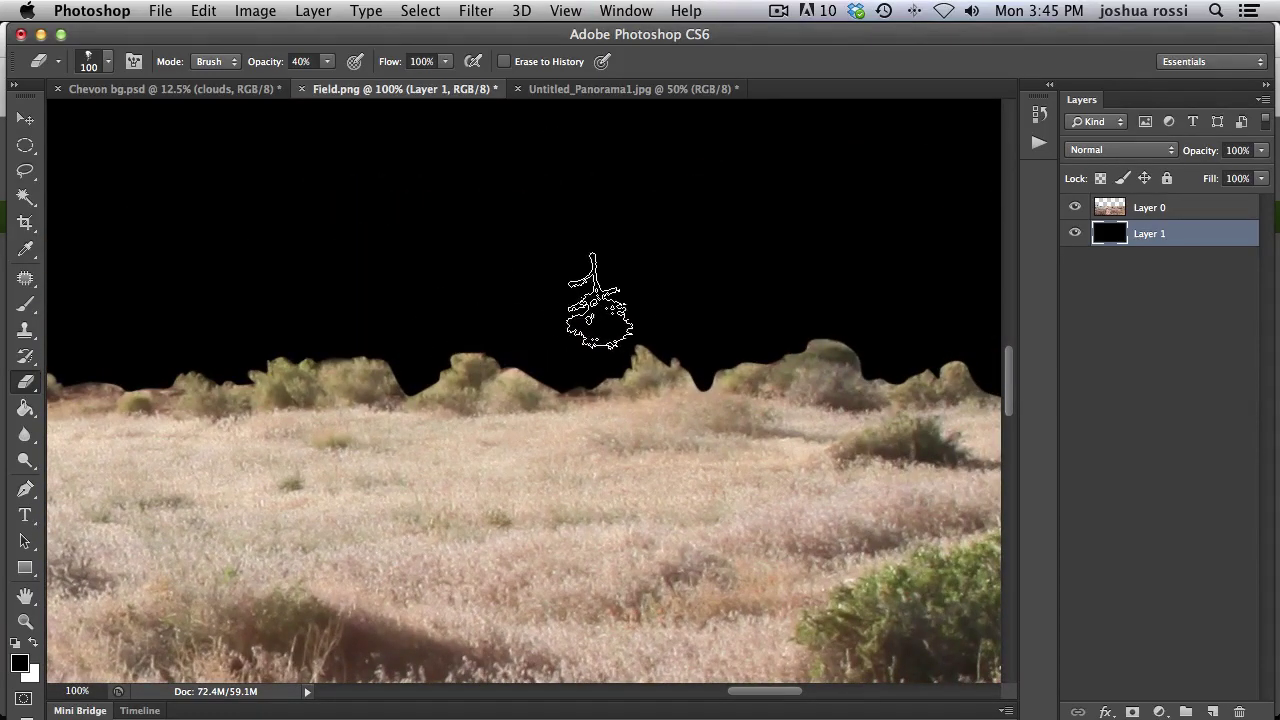
Set the eraser to 40 px at 100% opacity, undo the test stroke, and select Layer 0.
{"action": "key", "text": "bracketleft"}
{"action": "key", "text": "bracketleft"}
{"action": "key", "text": "bracketleft"}
{"action": "key", "text": "bracketleft"}
{"action": "key", "text": "bracketleft"}
{"action": "key", "text": "bracketleft"}
{"action": "key", "text": "bracketleft"}
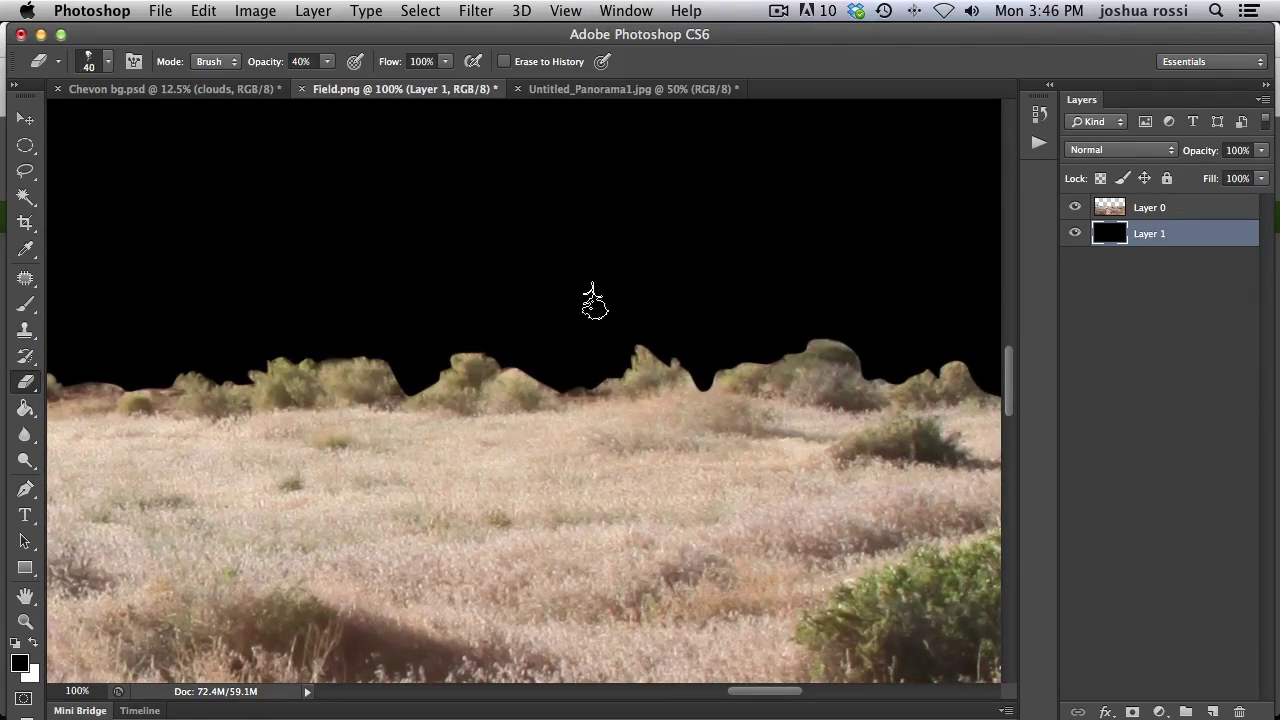
{"action": "left_click", "coordinate": [329, 62]}
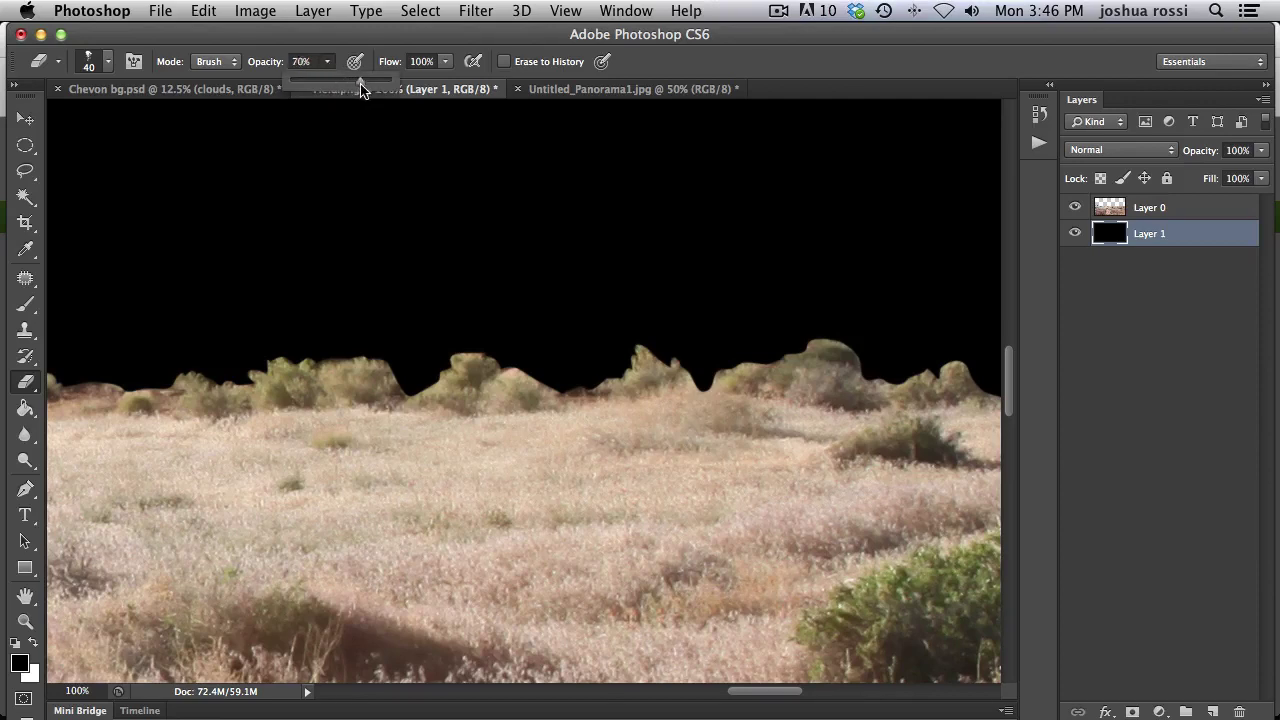
{"action": "left_click_drag", "start_coordinate": [568, 350], "coordinate": [563, 366]}
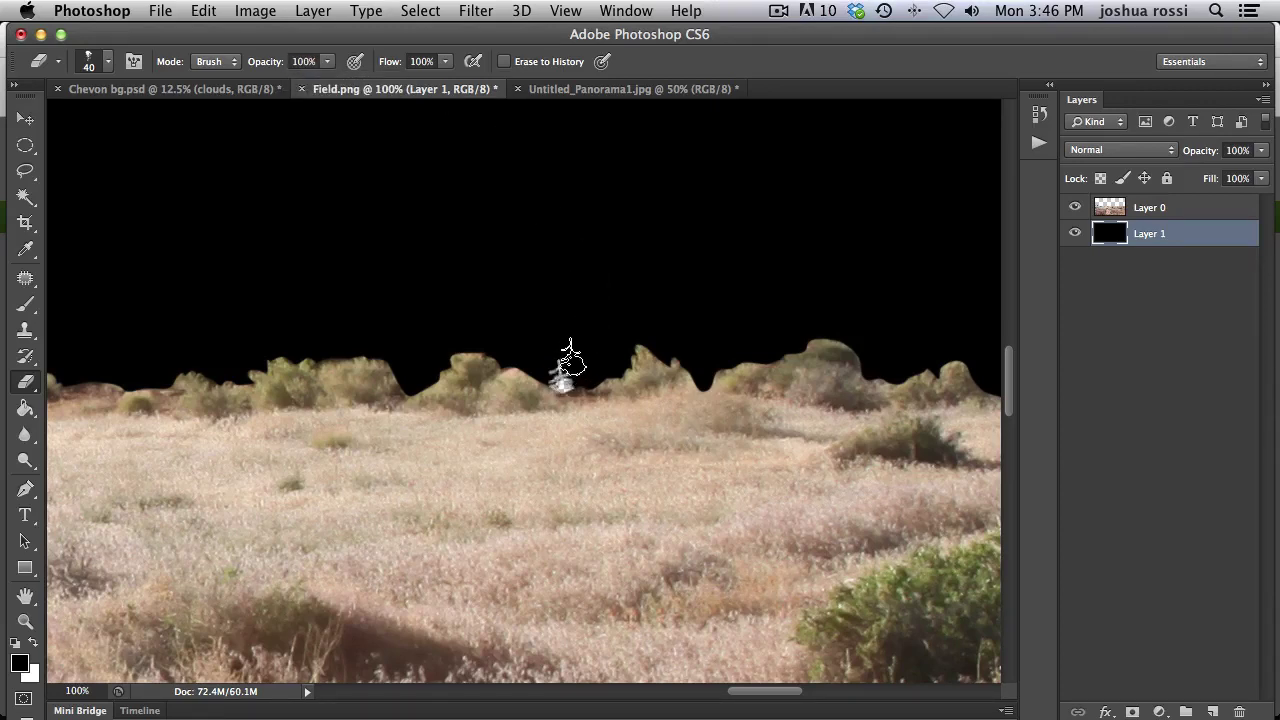
{"action": "key", "text": "super+z"}
{"action": "left_click", "coordinate": [1110, 210]}
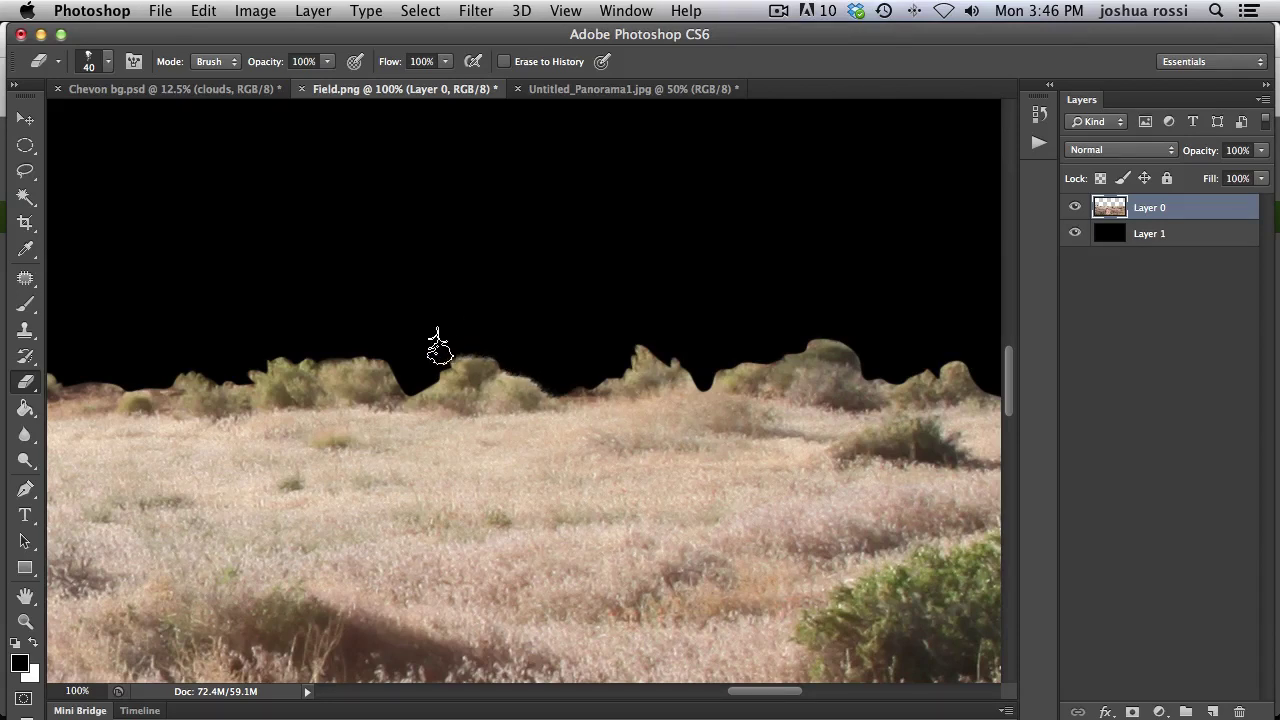
{"action": "left_click", "coordinate": [578, 89]}
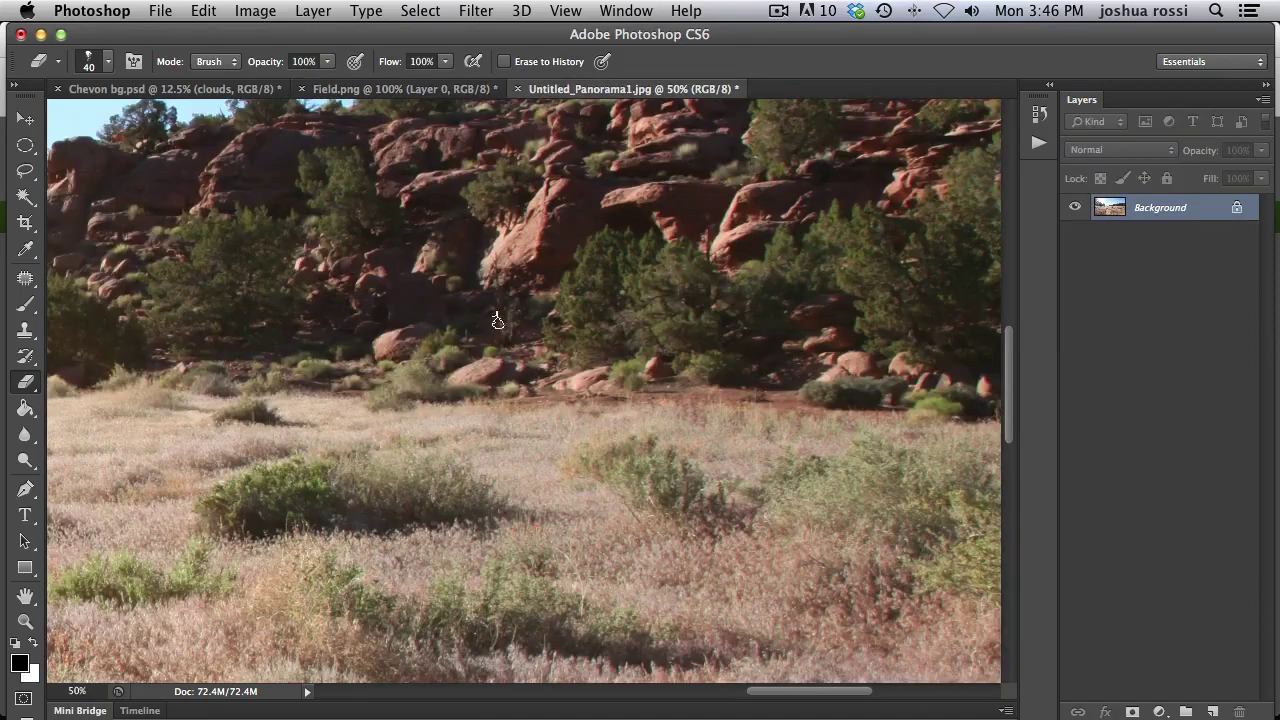
{"action": "left_click", "coordinate": [436, 89]}
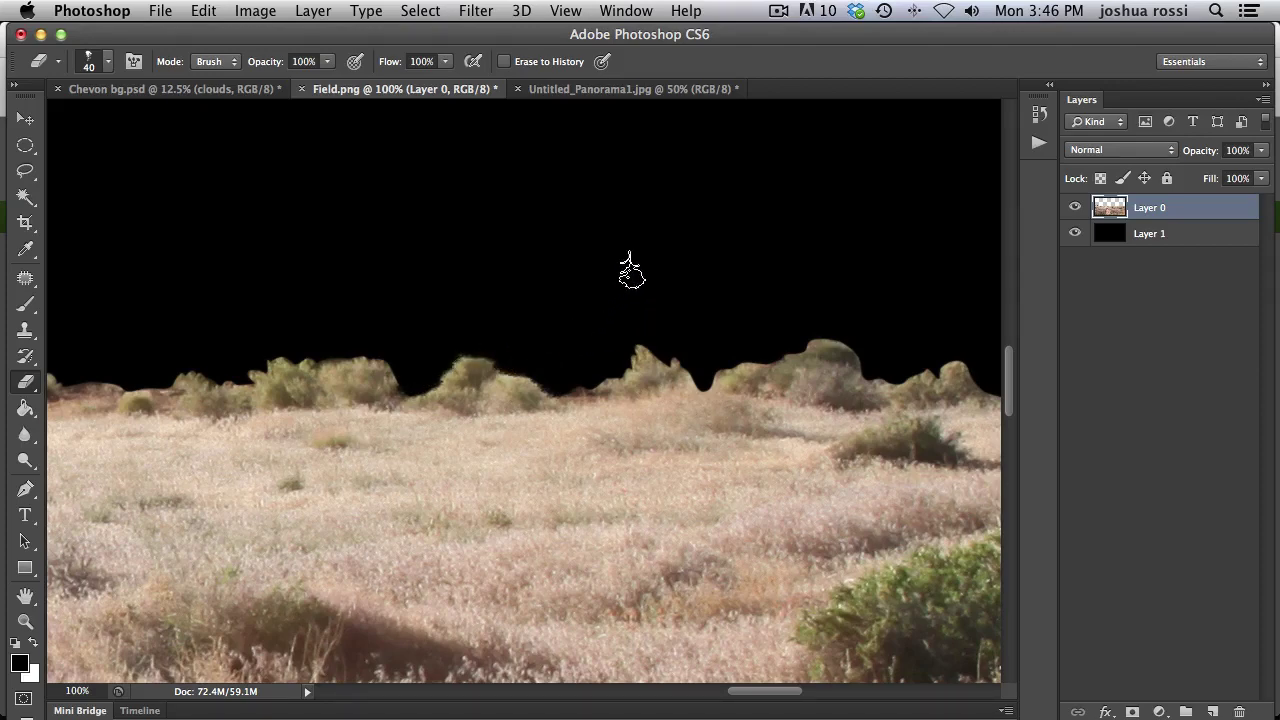
Swap the eraser to the broad-crowned 616 tree brush tip, sized 90 px.
{"action": "left_click", "coordinate": [108, 62]}
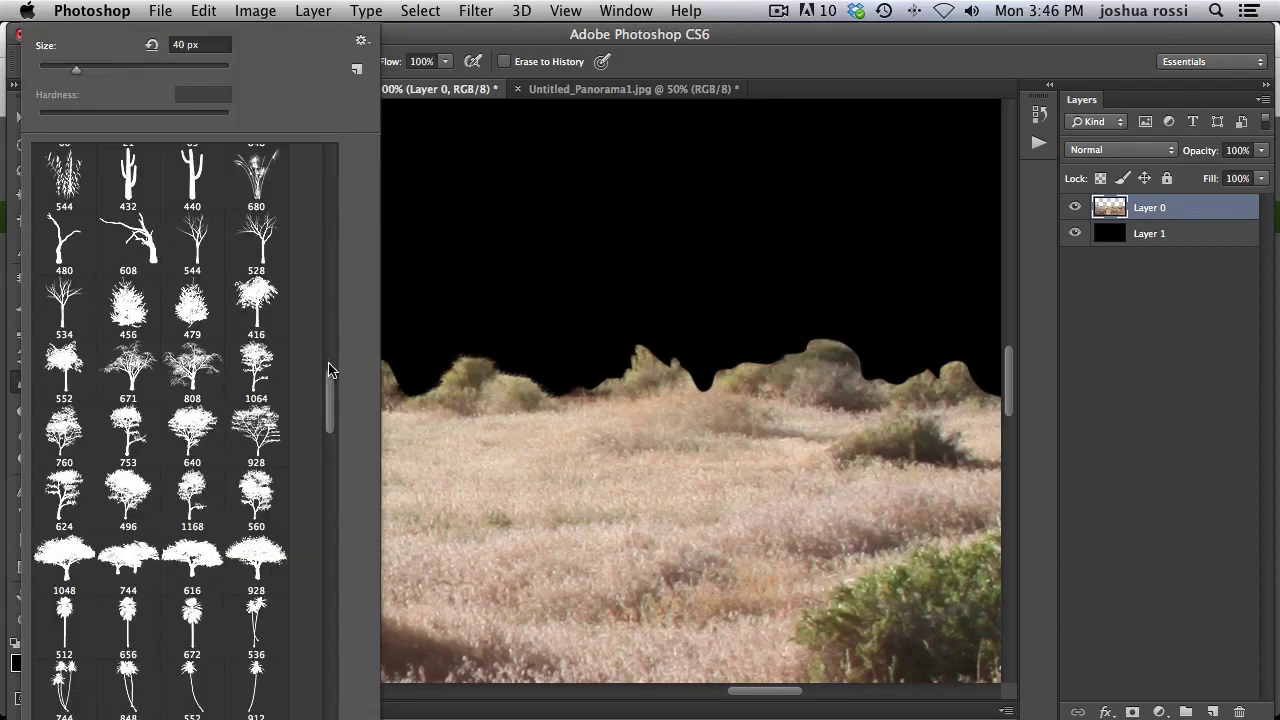
{"action": "left_click_drag", "start_coordinate": [327, 392], "coordinate": [329, 408]}
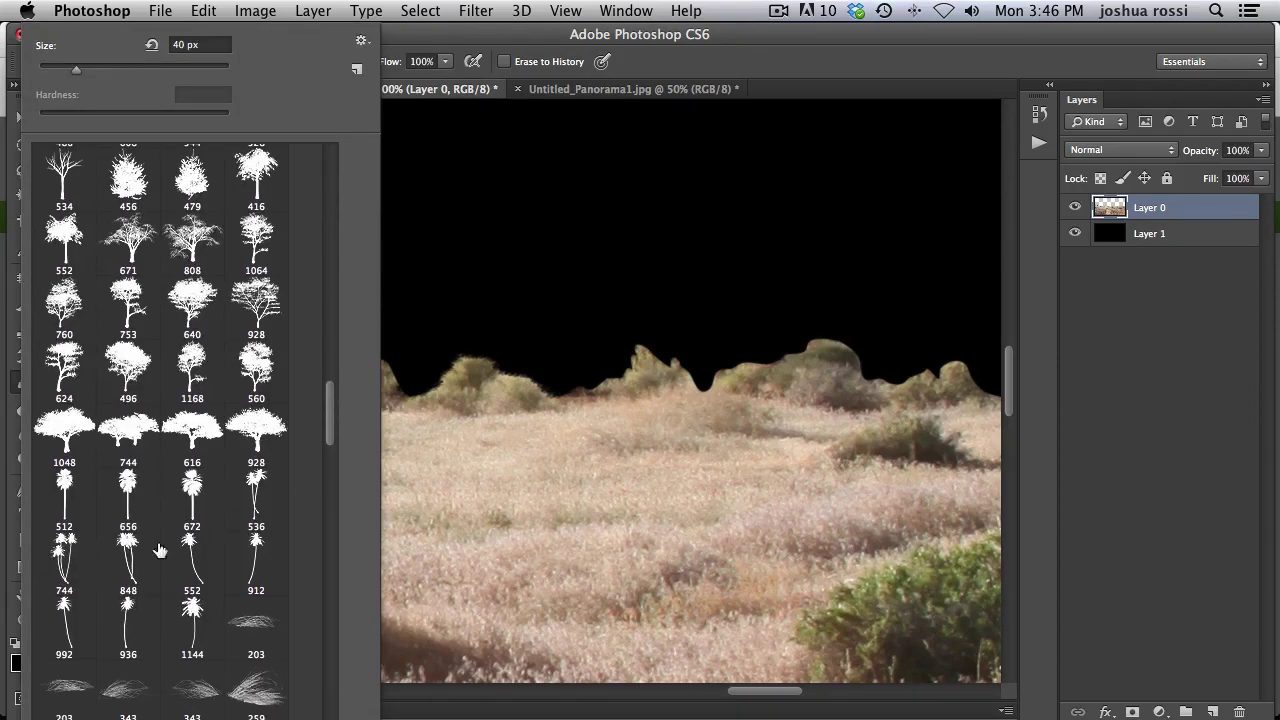
{"action": "double_click", "coordinate": [198, 428]}
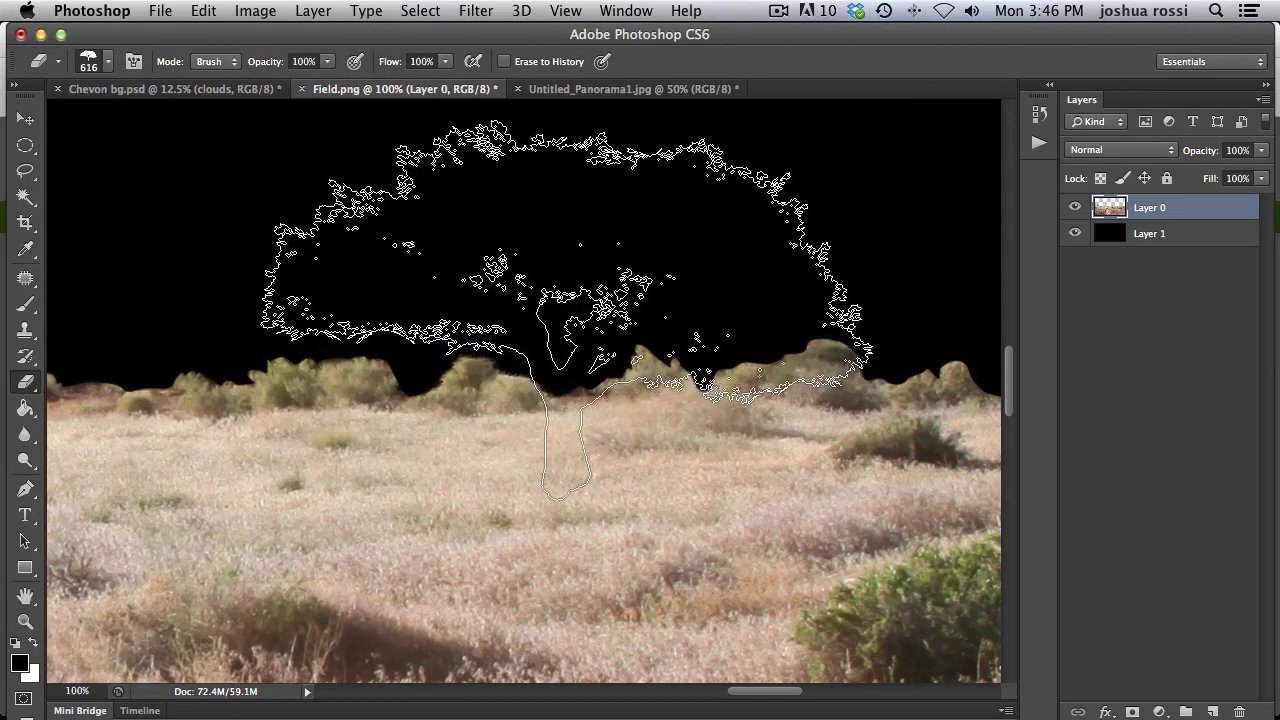
{"action": "key", "text": "bracketleft"}
{"action": "key", "text": "bracketleft"}
{"action": "key", "text": "bracketleft"}
{"action": "key", "text": "bracketleft"}
{"action": "key", "text": "bracketleft"}
{"action": "key", "text": "bracketleft"}
{"action": "key", "text": "bracketleft"}
{"action": "key", "text": "bracketleft"}
{"action": "key", "text": "bracketleft"}
{"action": "key", "text": "bracketleft"}
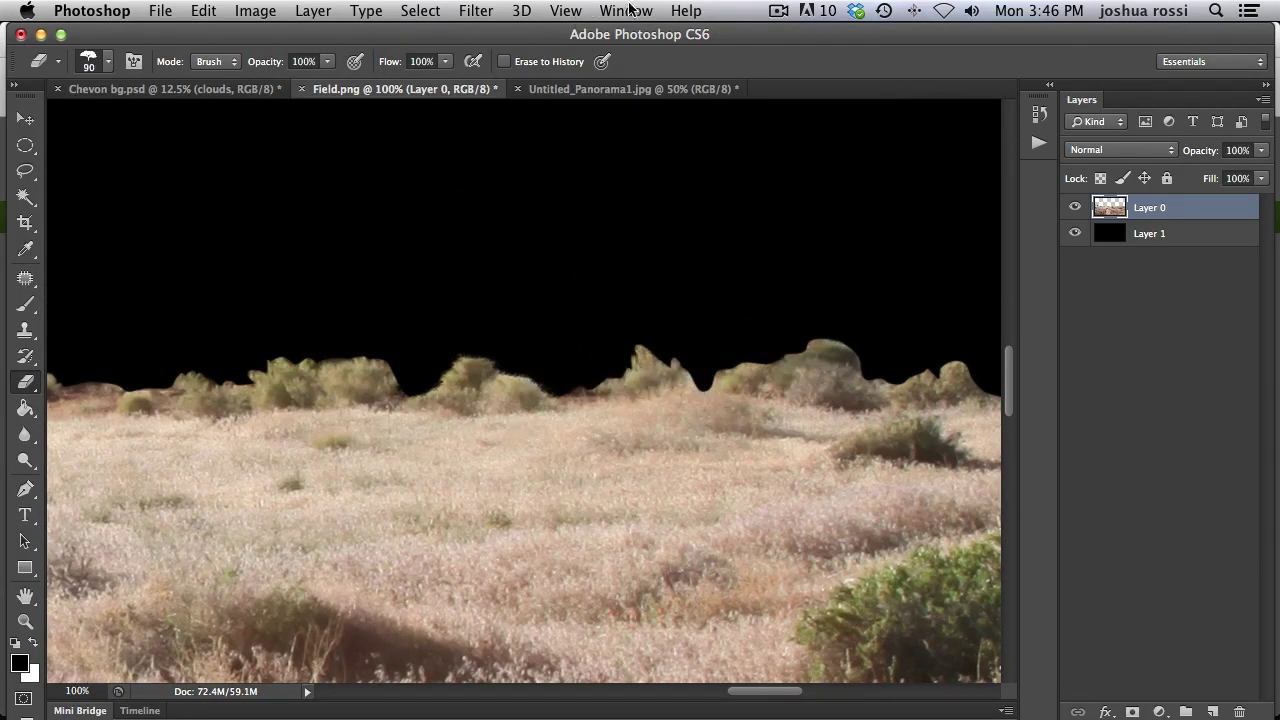
Set the tree tip to -160° and 50 px, erase right-hilltop plant bites, then re-angle to -149°.
{"action": "left_click", "coordinate": [626, 10]}
{"action": "left_click", "coordinate": [686, 187]}
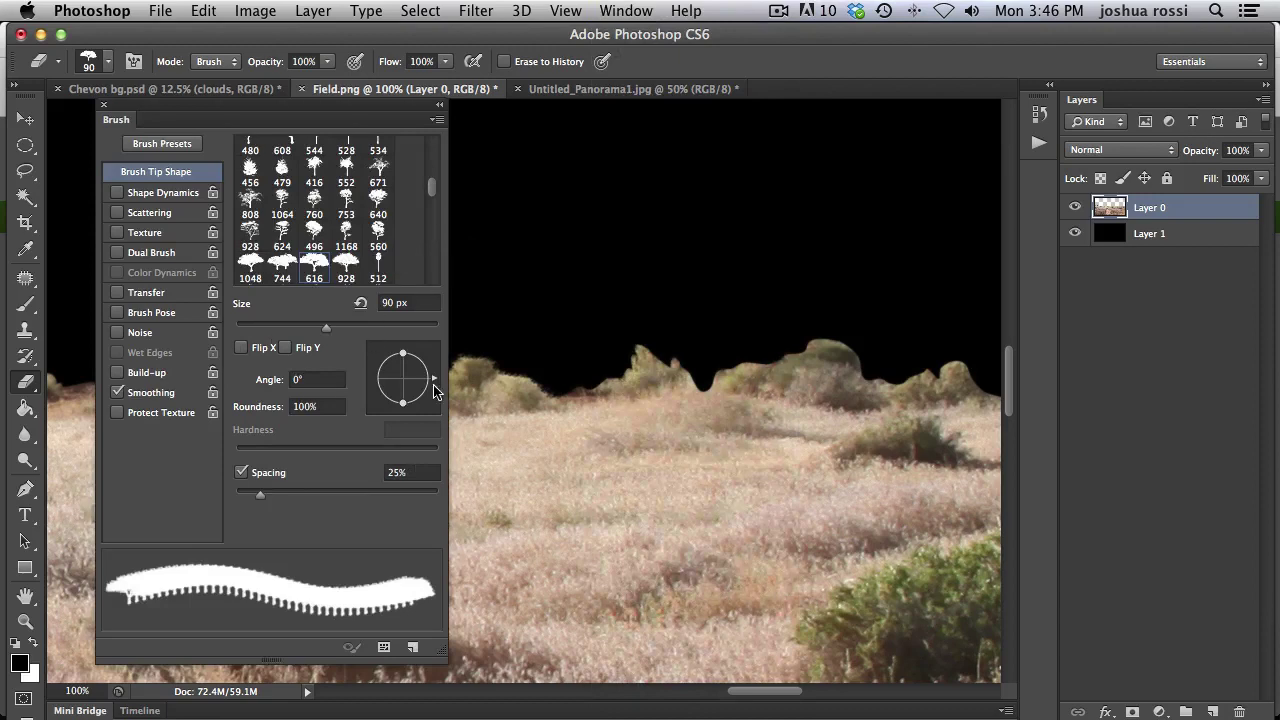
{"action": "left_click_drag", "start_coordinate": [438, 393], "coordinate": [376, 391]}
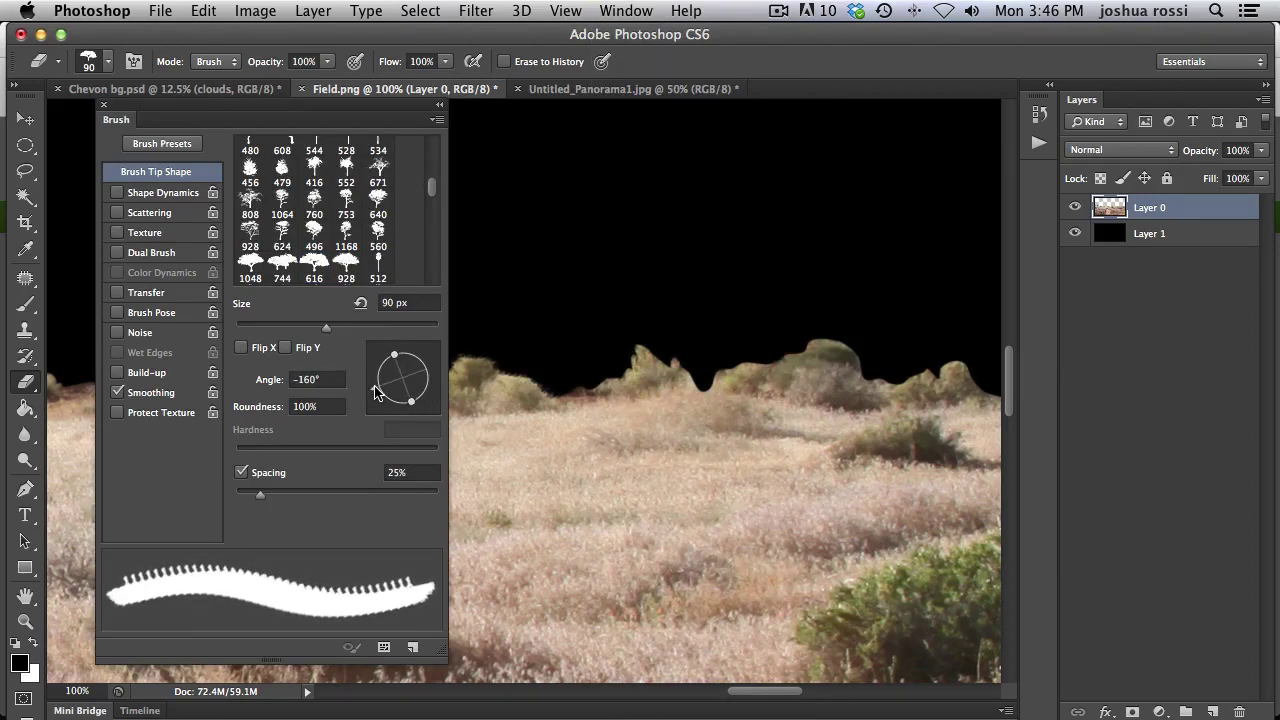
{"action": "key", "text": "bracketleft"}
{"action": "key", "text": "bracketleft"}
{"action": "key", "text": "bracketleft"}
{"action": "key", "text": "bracketleft"}
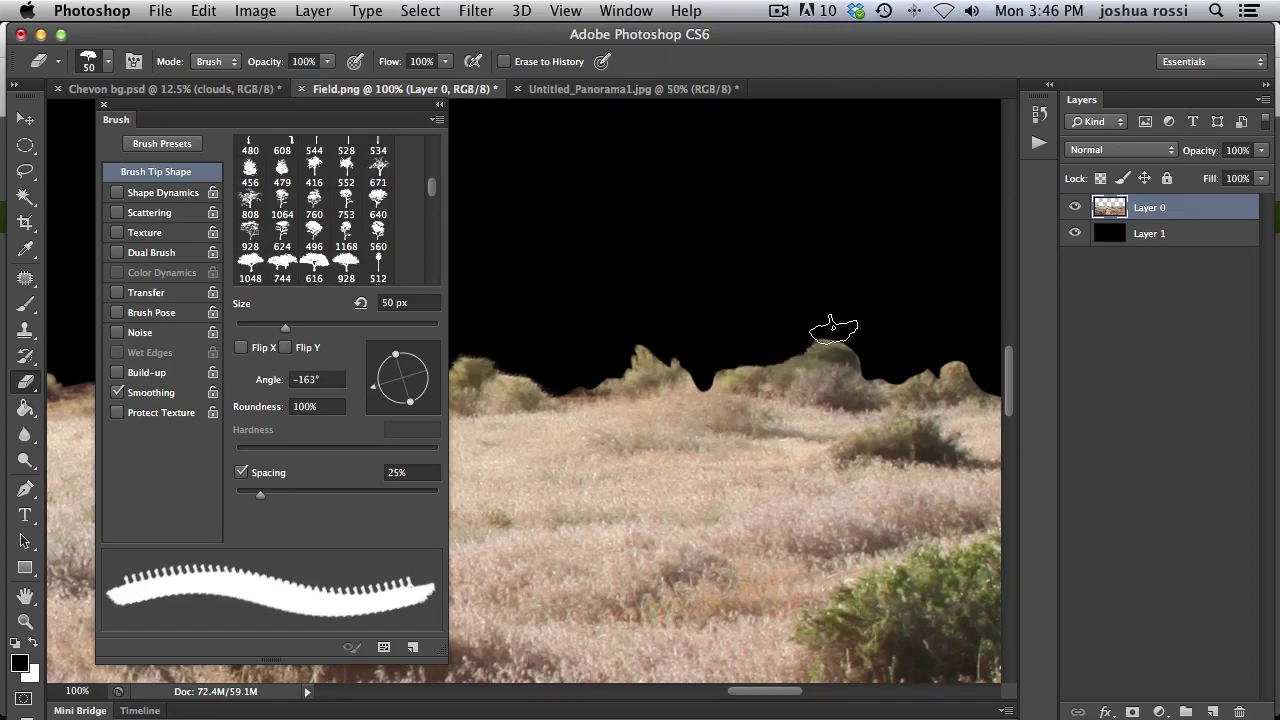
{"action": "left_click_drag", "start_coordinate": [831, 334], "coordinate": [851, 331]}
{"action": "mouse_move", "coordinate": [383, 396]}
{"action": "left_mouse_down"}
{"action": "mouse_move", "coordinate": [395, 404]}
{"action": "mouse_move", "coordinate": [416, 376]}
{"action": "left_mouse_up"}
Zoom to 200% on the horizon dip, shrink the eraser to 35 px, and erase the adjacent slope.
{"action": "left_click", "coordinate": [106, 105]}
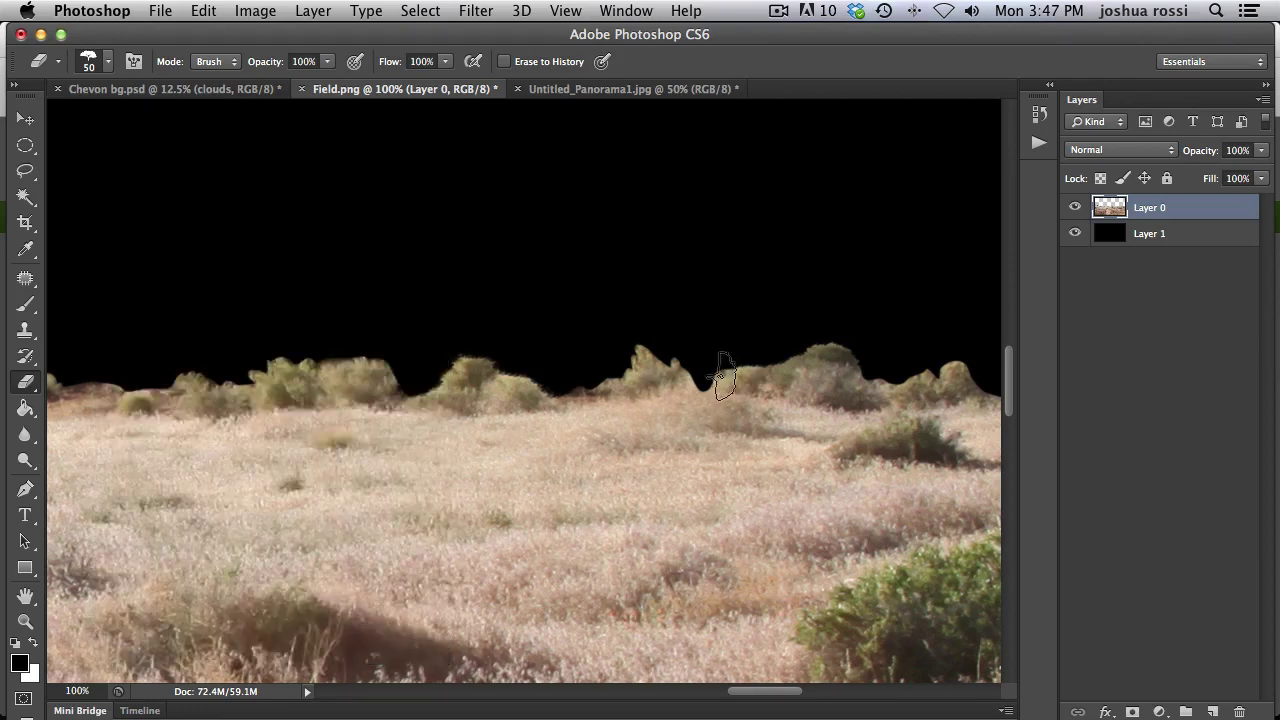
{"action": "key", "text": "super+equal"}
{"action": "mouse_move", "coordinate": [790, 340]}
{"action": "left_mouse_down"}
{"action": "mouse_move", "coordinate": [403, 386]}
{"action": "mouse_move", "coordinate": [491, 377]}
{"action": "left_mouse_up"}
{"action": "key", "text": "bracketleft"}
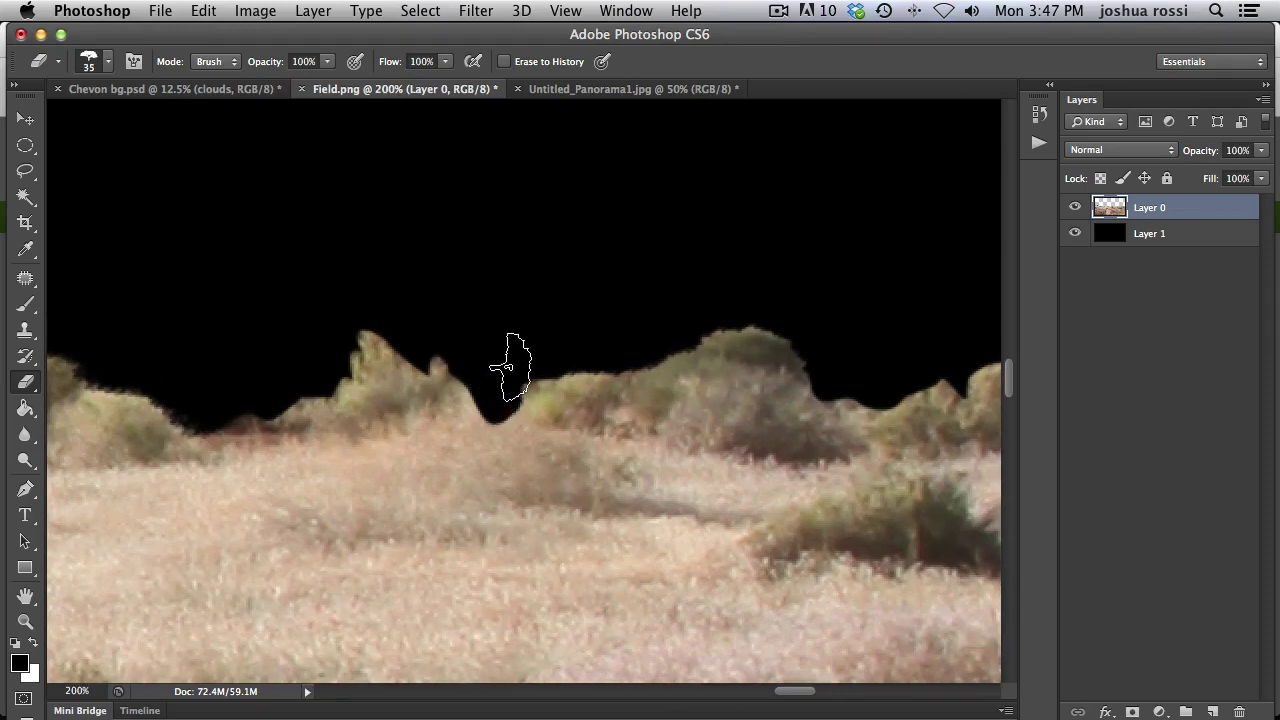
{"action": "mouse_move", "coordinate": [533, 350]}
{"action": "left_mouse_down"}
{"action": "mouse_move", "coordinate": [500, 380]}
{"action": "mouse_move", "coordinate": [510, 372]}
{"action": "left_mouse_up"}
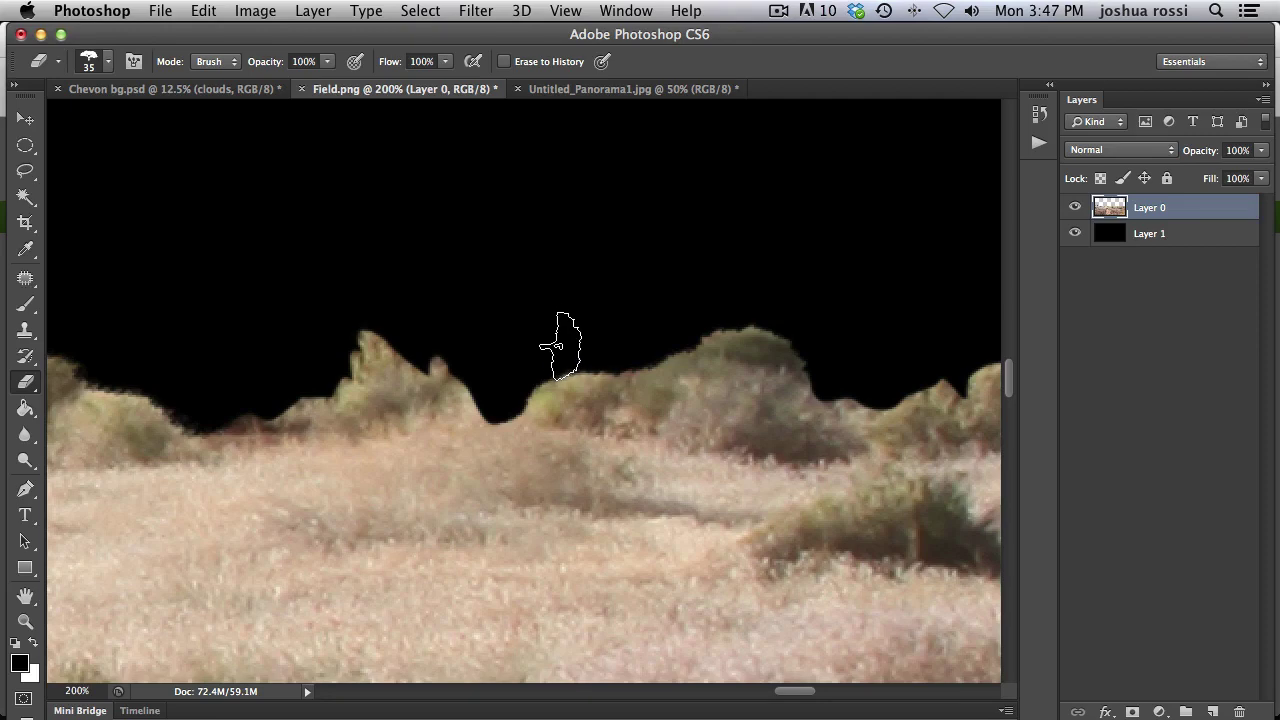
Turn the tree eraser tip upright to 98° and reduce it to 30 px.
{"action": "left_click", "coordinate": [615, 10]}
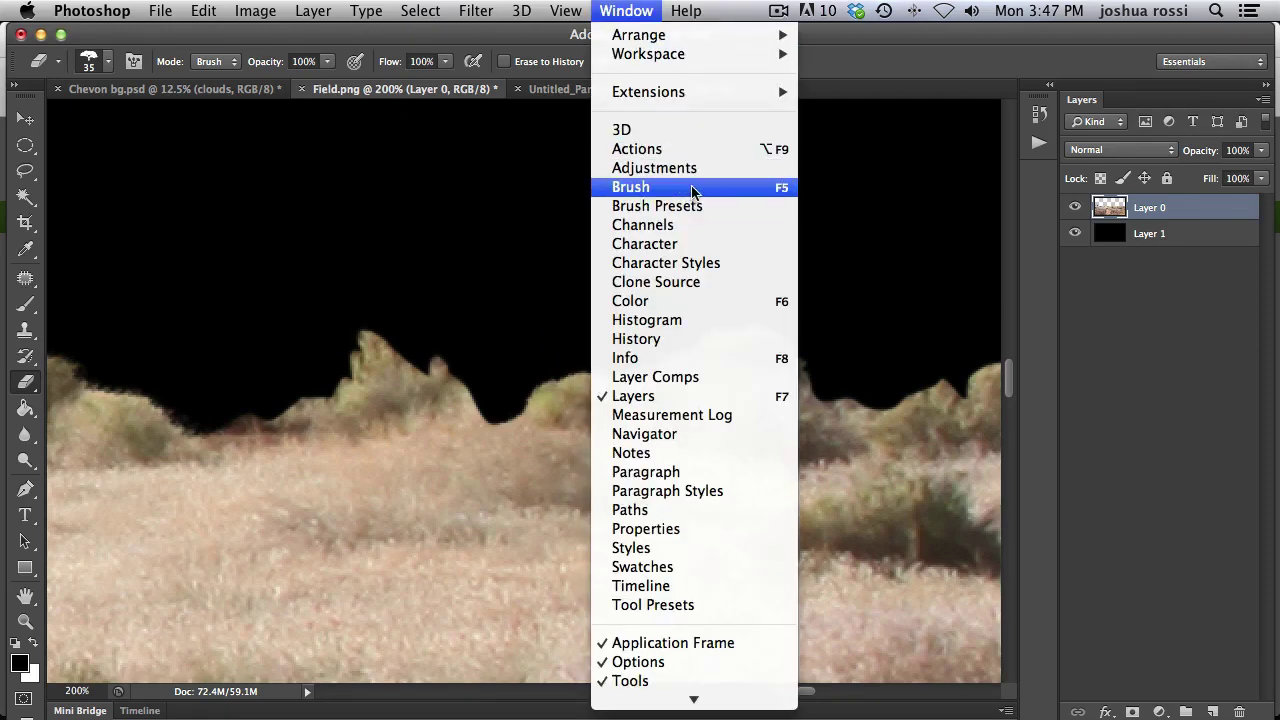
{"action": "left_click", "coordinate": [695, 187]}
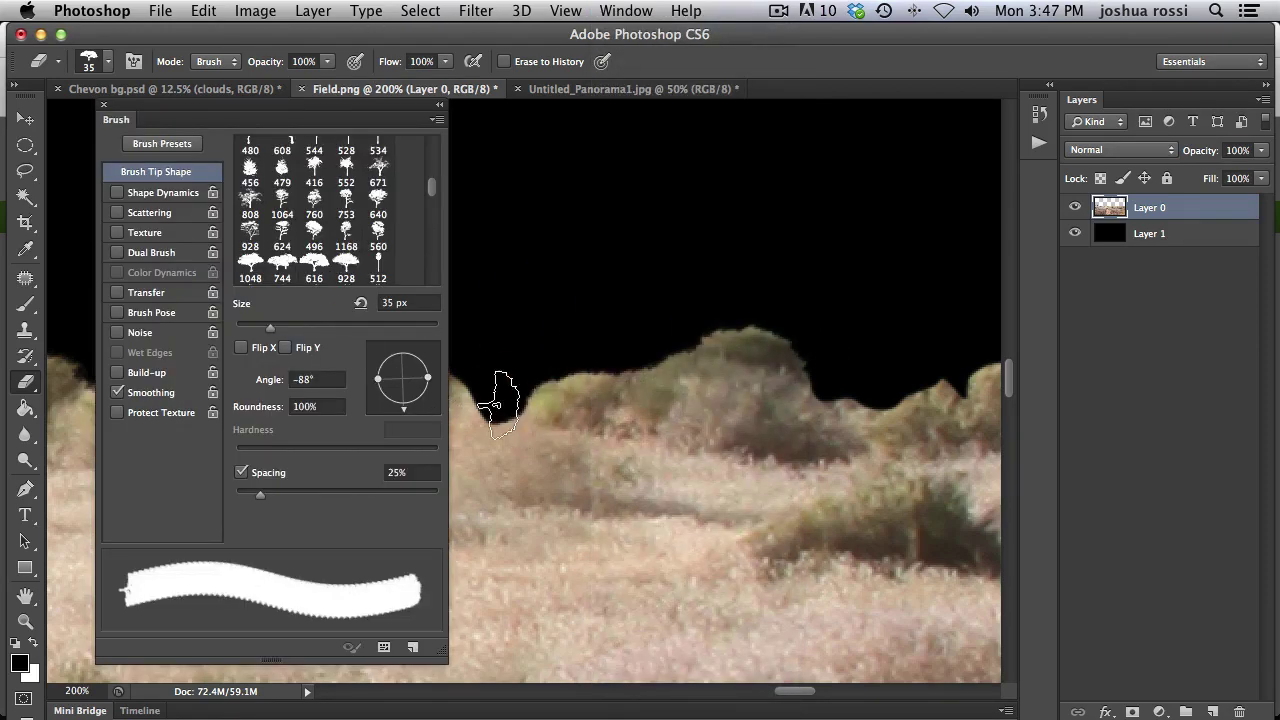
{"action": "left_click", "coordinate": [389, 403]}
{"action": "left_click_drag", "start_coordinate": [389, 403], "coordinate": [398, 350]}
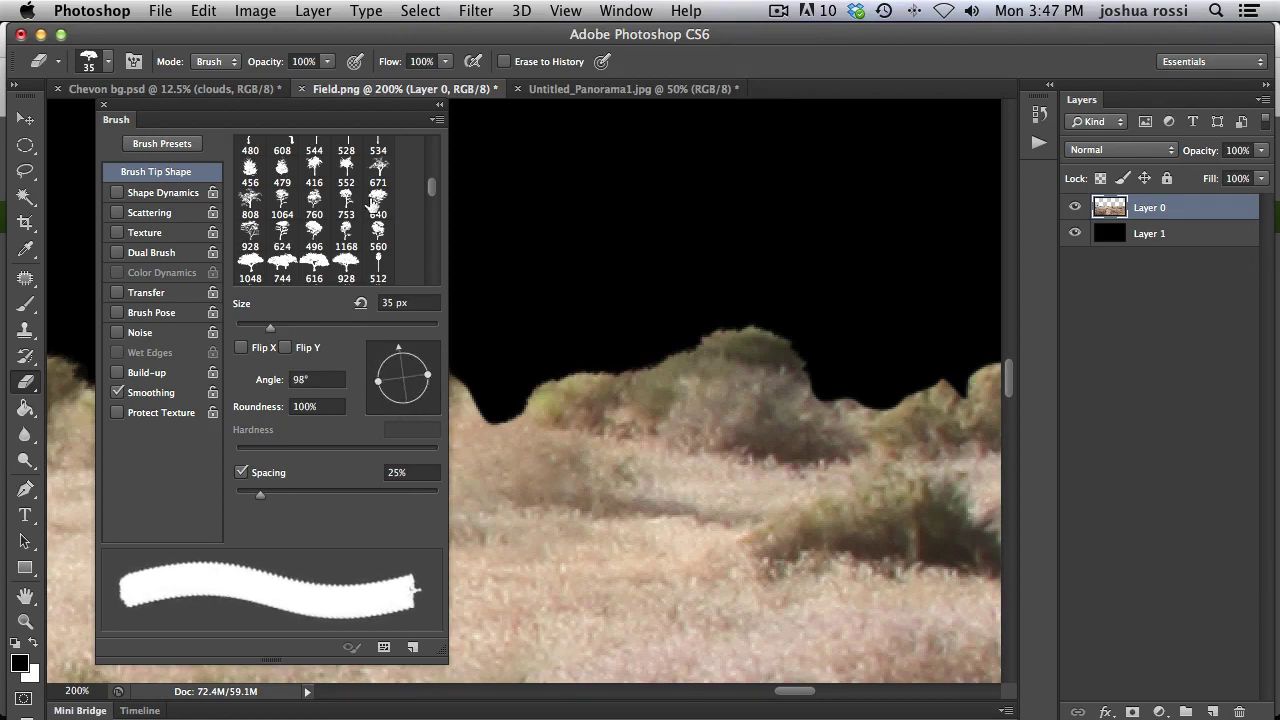
{"action": "left_click", "coordinate": [105, 104]}
{"action": "key", "text": "bracketleft"}
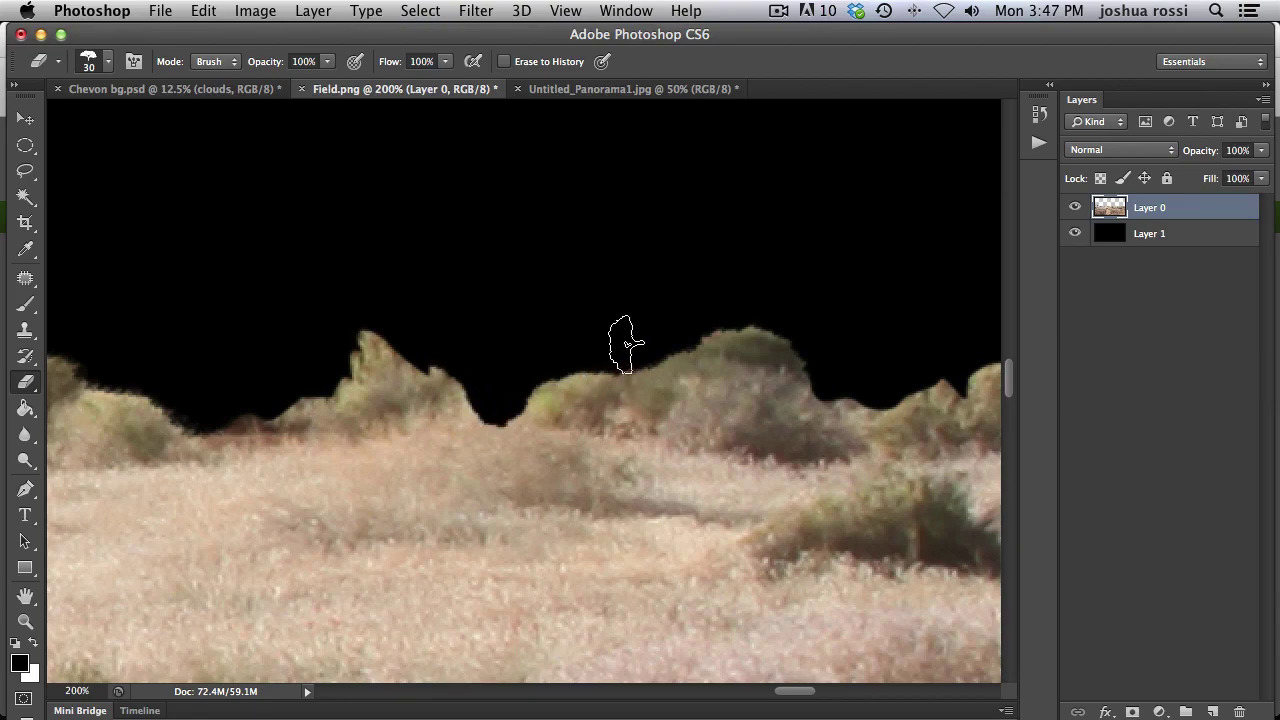
Zoom and pan along the erased horizon, then zoom out to 12.5% to view the whole field.
{"action": "key", "text": "super+minus"}
{"action": "key", "text": "super+minus"}
{"action": "key", "text": "super+minus"}
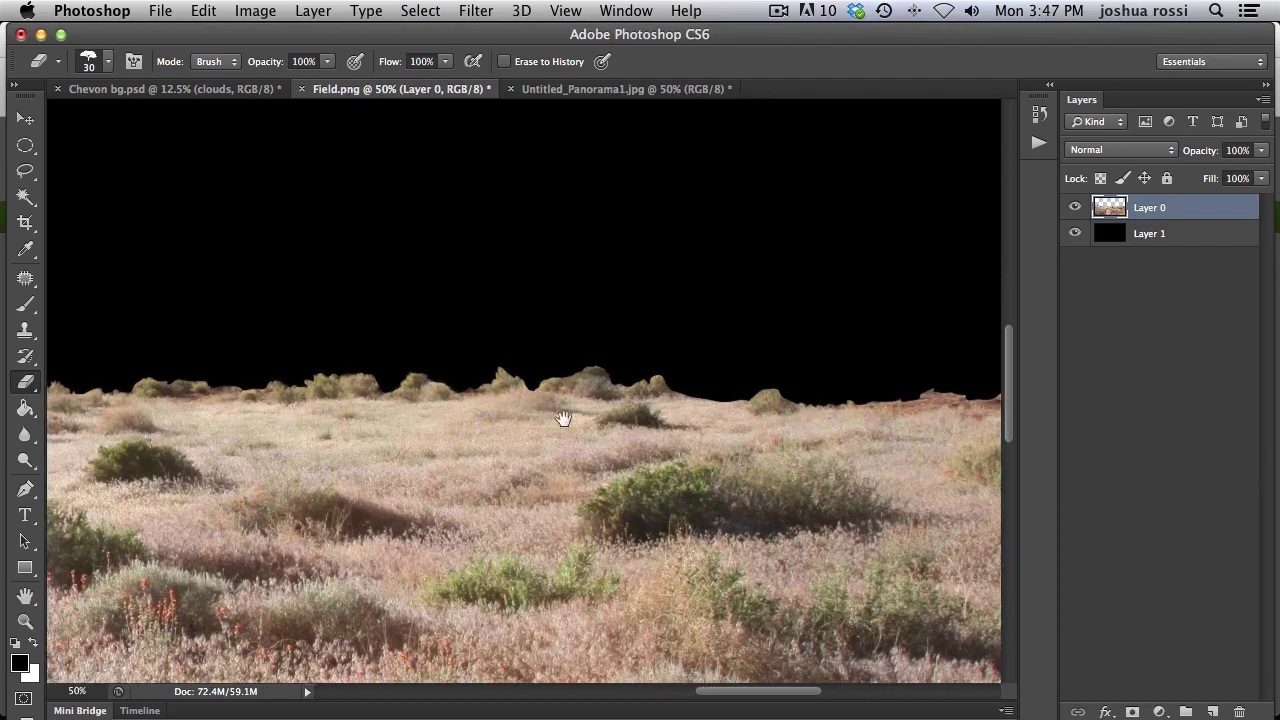
{"action": "key", "text": "super+plus"}
{"action": "key", "text": "super+plus"}
{"action": "key", "text": "super+plus"}
{"action": "left_click_drag", "start_coordinate": [563, 408], "coordinate": [476, 388]}
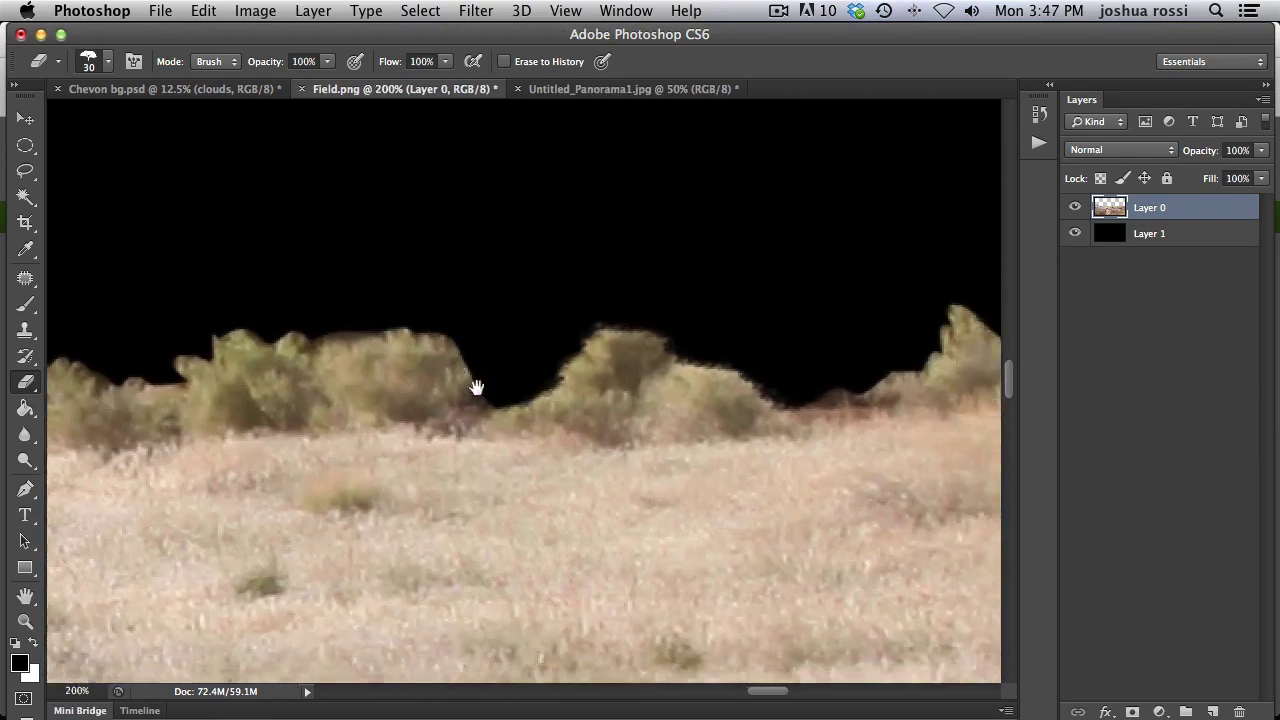
{"action": "key", "text": "super+minus"}
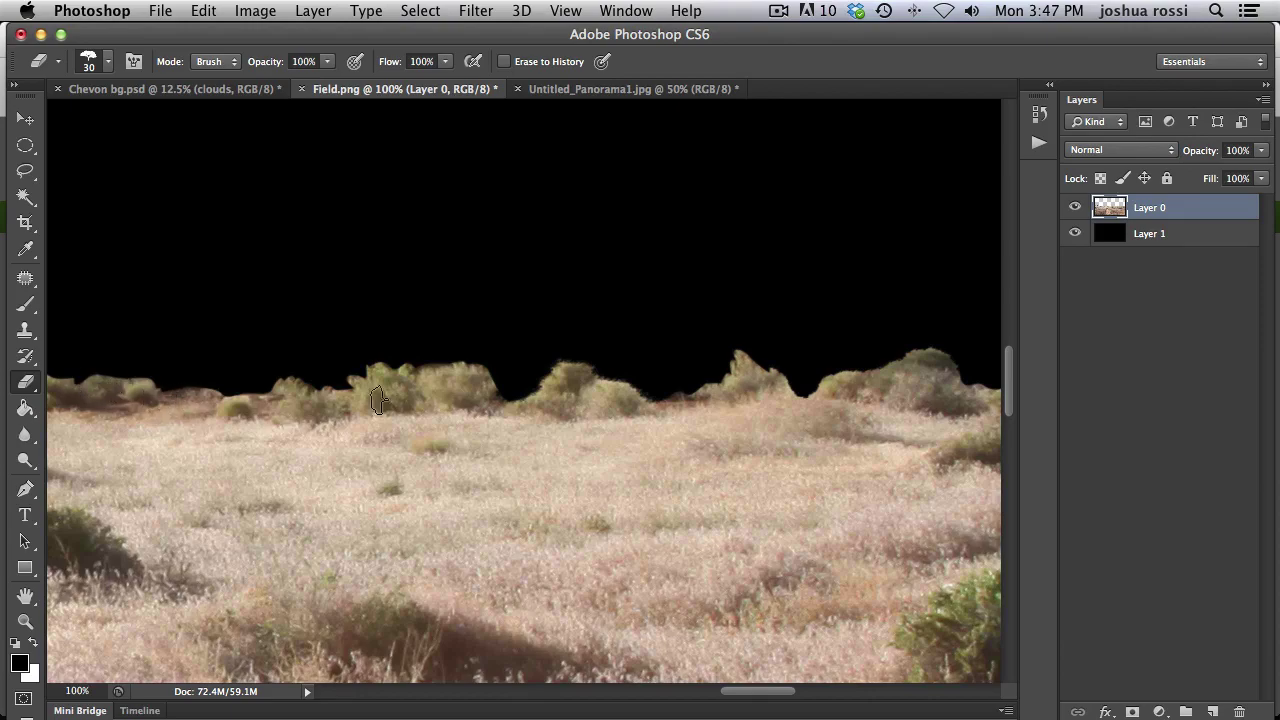
{"action": "key", "text": "super+minus"}
{"action": "key", "text": "super+minus"}
{"action": "key", "text": "super+minus"}
{"action": "key", "text": "super+minus"}
{"action": "key", "text": "super+minus"}
{"action": "key", "text": "super+minus"}
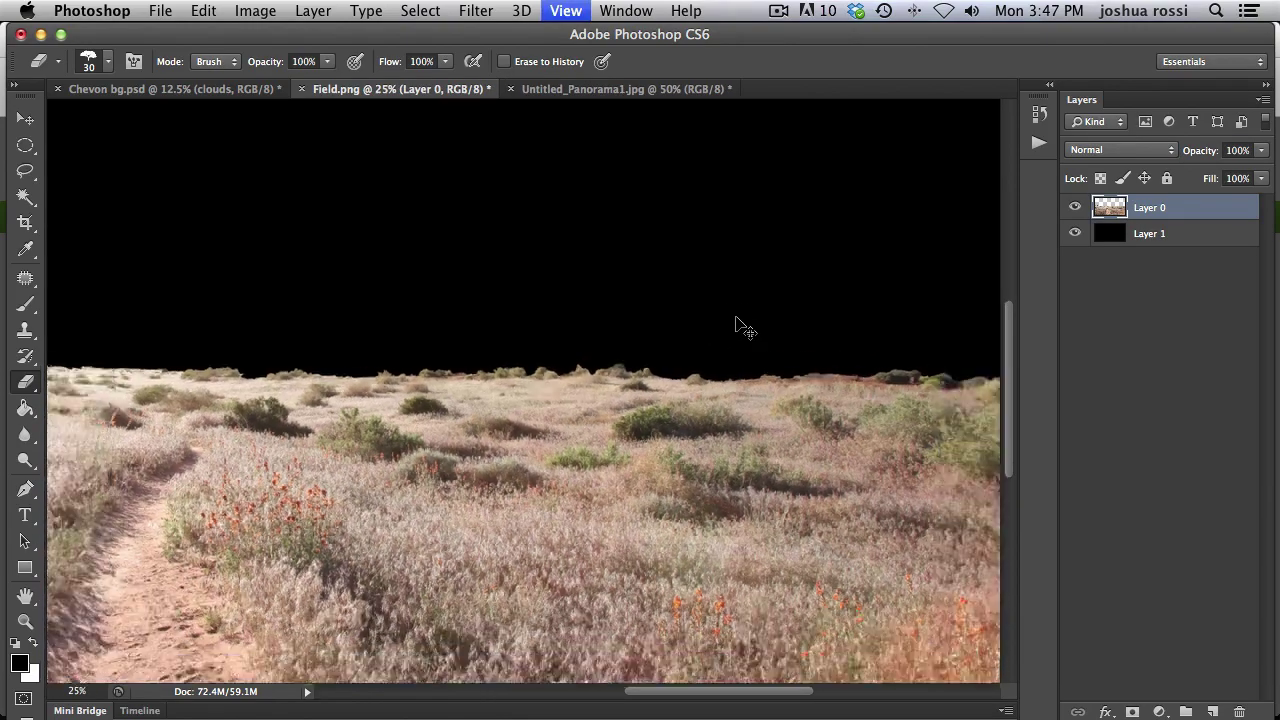